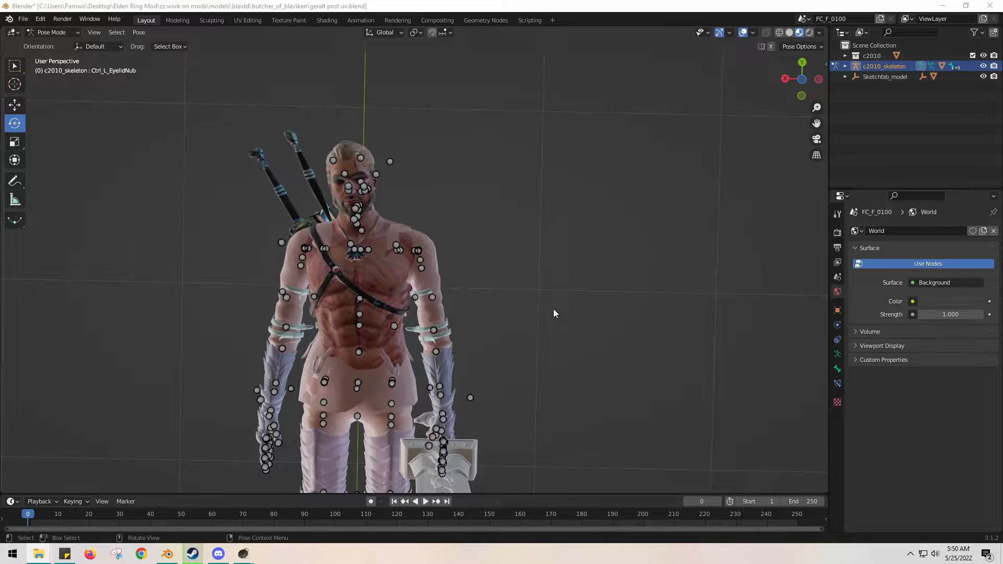
Examine the Geralt character model and its c2010 skeleton from the front, close up and from the side
{"action": "scroll", "coordinate": [553, 309], "scroll_direction": "up", "scroll_amount": 2}
{"action": "middle_click_drag", "start_coordinate": [527, 294], "coordinate": [518, 271]}
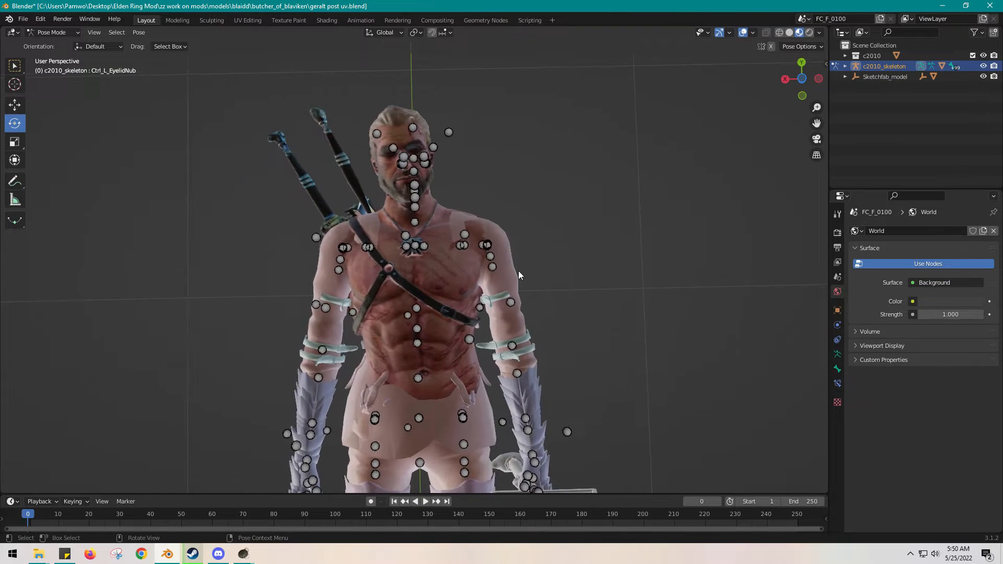
{"action": "middle_click_drag", "start_coordinate": [556, 241], "coordinate": [512, 270]}
{"action": "scroll", "coordinate": [549, 286], "scroll_direction": "down", "scroll_amount": 2}
{"action": "scroll", "coordinate": [584, 310], "scroll_direction": "down", "scroll_amount": 3}
{"action": "scroll", "coordinate": [520, 277], "scroll_direction": "up", "scroll_amount": 2}
{"action": "scroll", "coordinate": [511, 266], "scroll_direction": "up", "scroll_amount": 5}
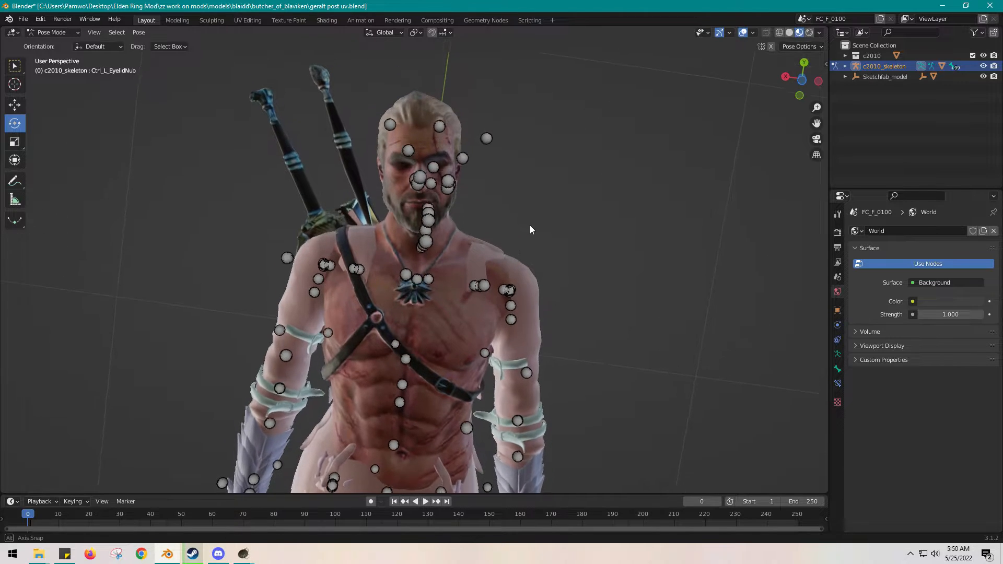
{"action": "scroll", "coordinate": [533, 224], "scroll_direction": "down", "scroll_amount": 3}
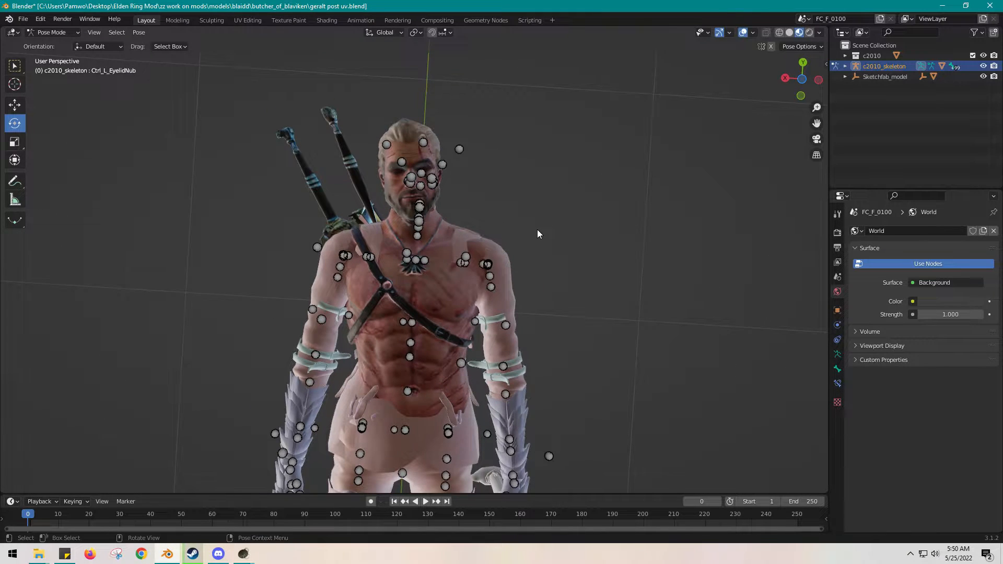
{"action": "scroll", "coordinate": [539, 258], "scroll_direction": "down", "scroll_amount": 2}
{"action": "middle_click_drag", "start_coordinate": [544, 315], "coordinate": [611, 222]}
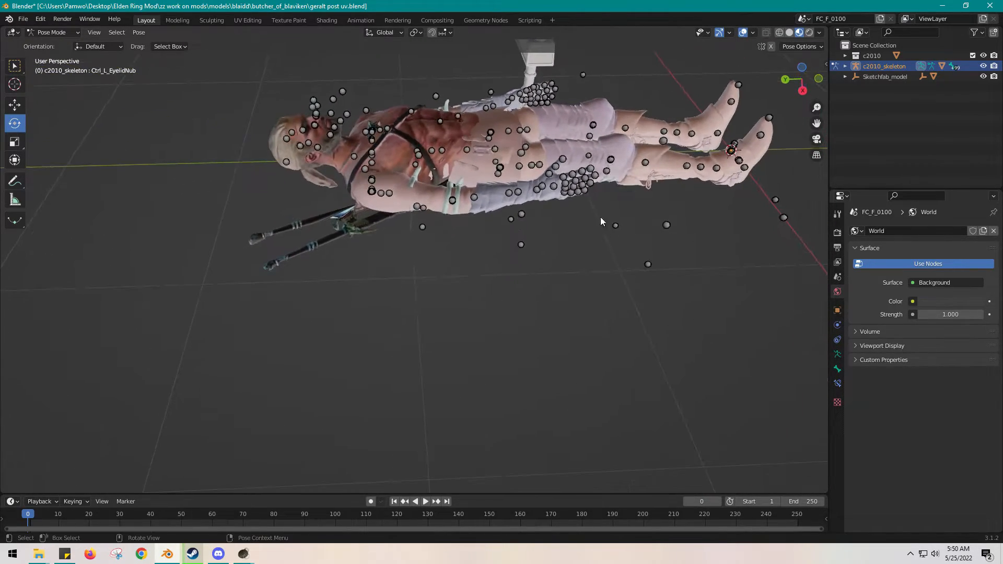
{"action": "middle_click_drag", "start_coordinate": [491, 184], "coordinate": [524, 259]}
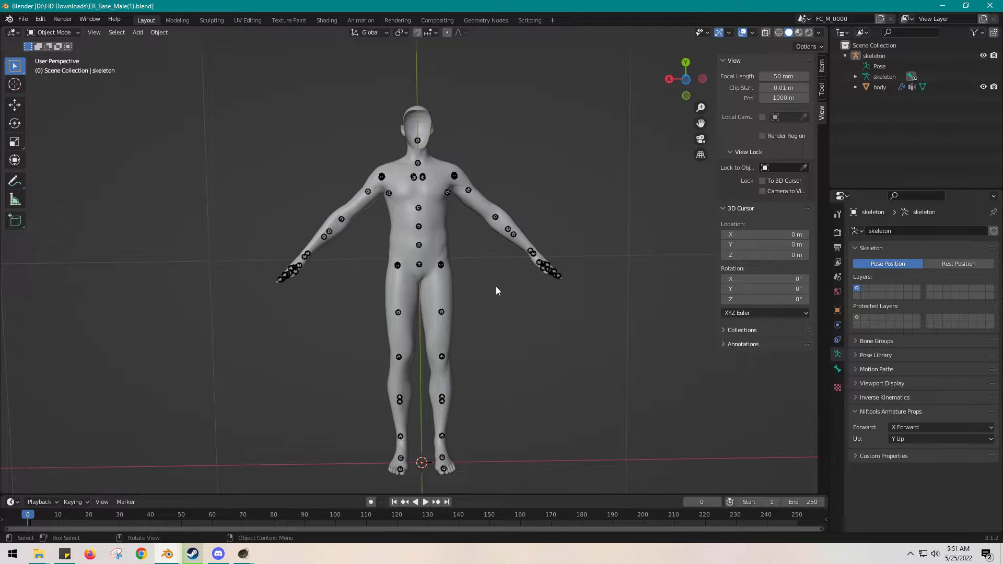
Select and copy the skeleton and body in ER_Base_Male(1).blend, and try to paste them into geralt post uv.blend
{"action": "middle_click_drag", "start_coordinate": [496, 286], "coordinate": [438, 293]}
{"action": "key", "text": "a"}
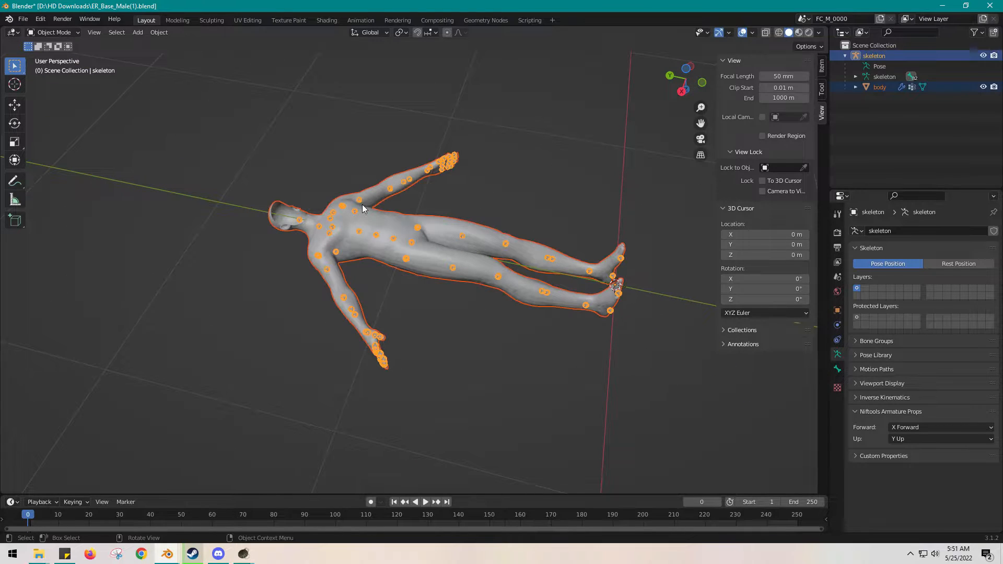
{"action": "key", "text": "ctrl+c"}
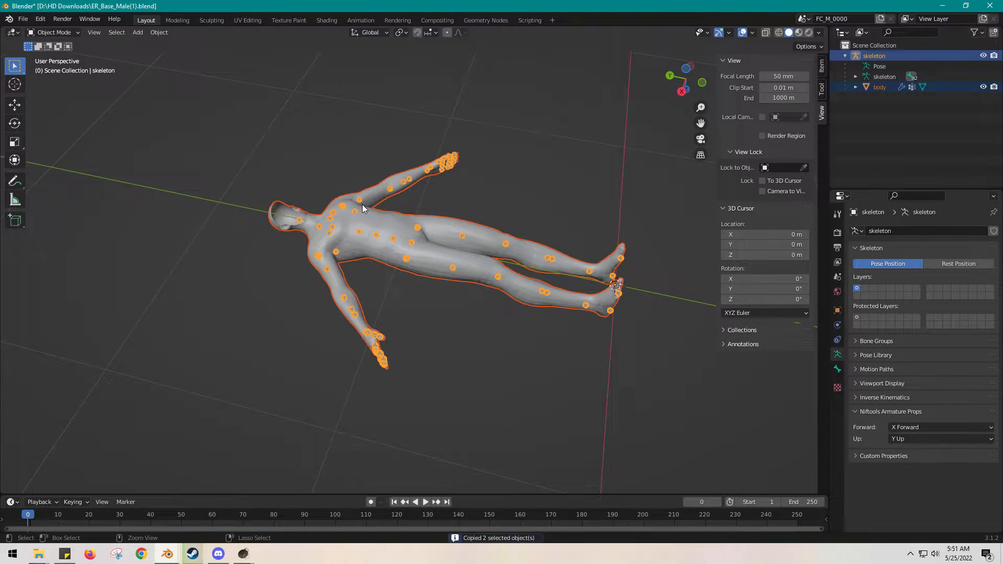
{"action": "left_click", "coordinate": [942, 6]}
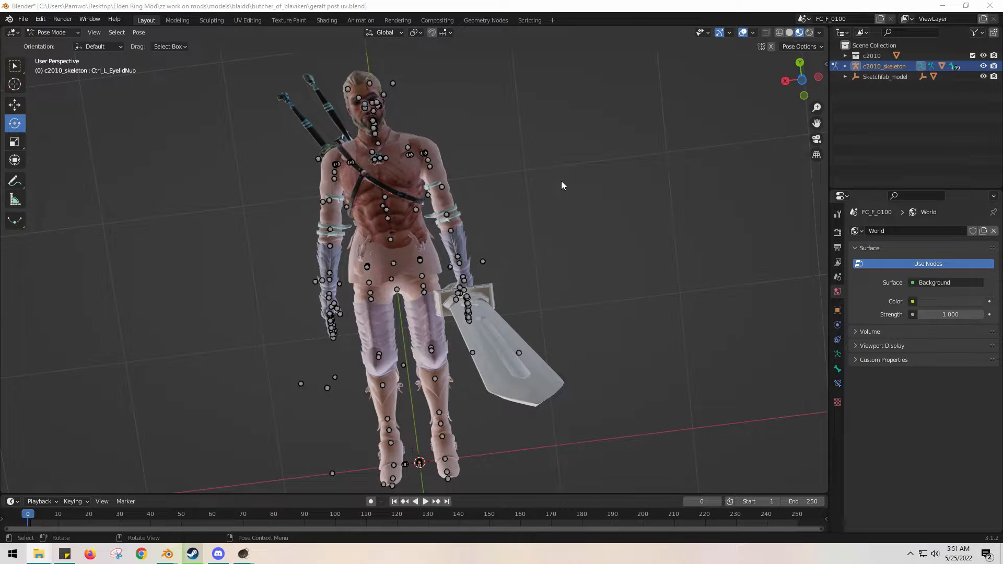
{"action": "scroll", "coordinate": [561, 199], "scroll_direction": "down", "scroll_amount": 4}
{"action": "key", "text": "ctrl+v"}
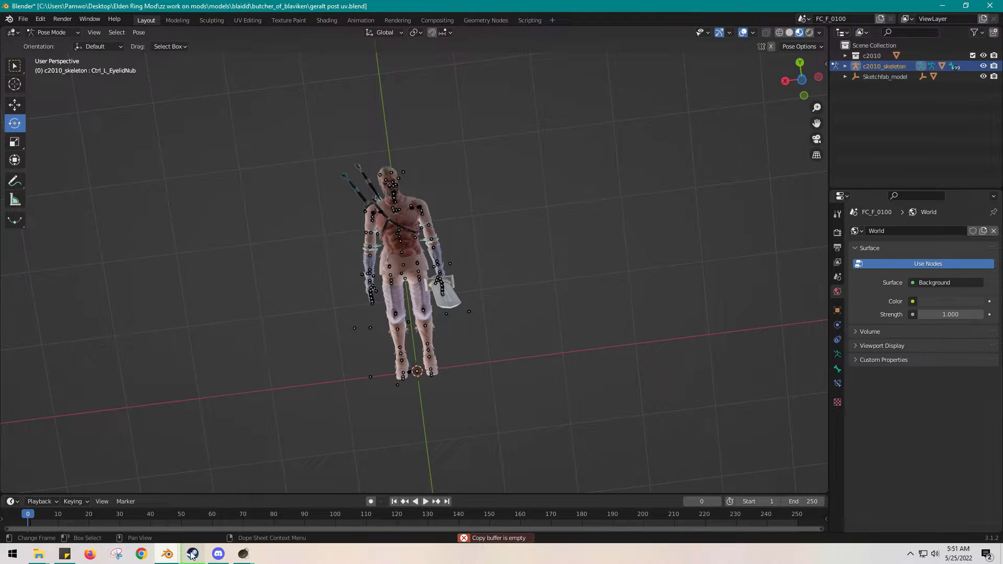
Return to ER_Base_Male(1).blend, copy the selected objects again and retry pasting them into geralt post uv.blend
{"action": "mouse_move", "coordinate": [171, 557]}
{"action": "left_click", "coordinate": [201, 503]}
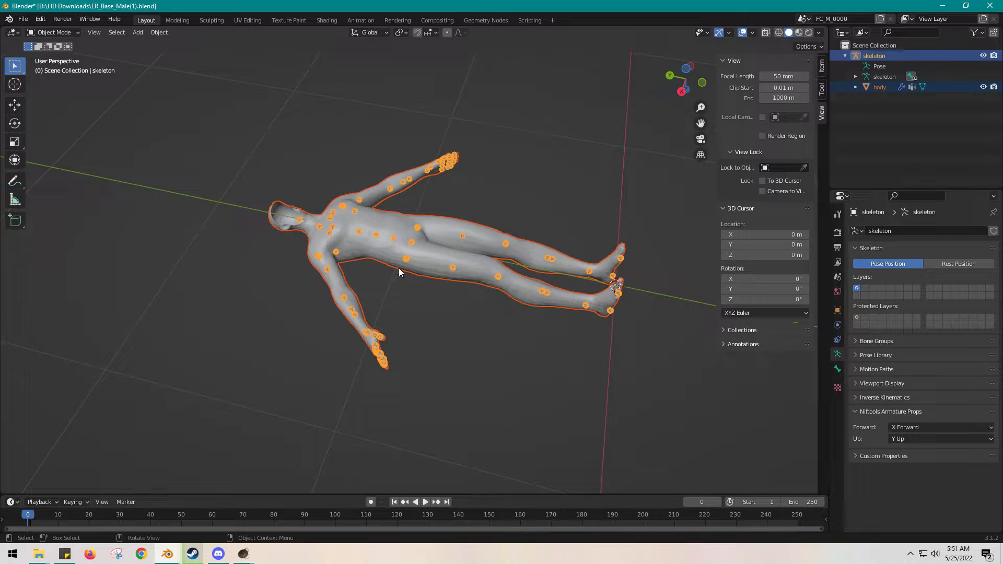
{"action": "left_click_drag", "start_coordinate": [439, 328], "coordinate": [335, 254]}
{"action": "key", "text": "ctrl+c"}
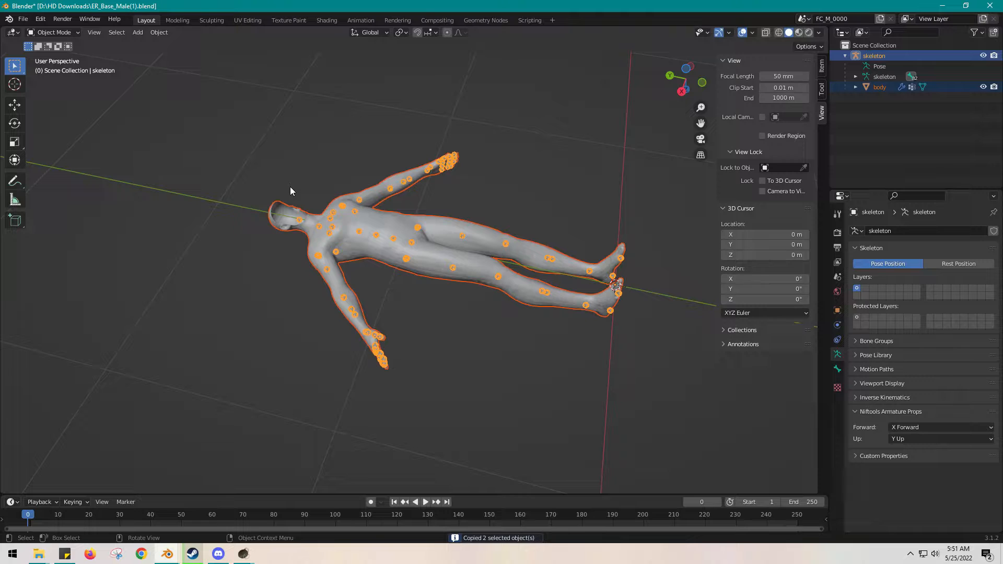
{"action": "key", "text": "alt+Tab"}
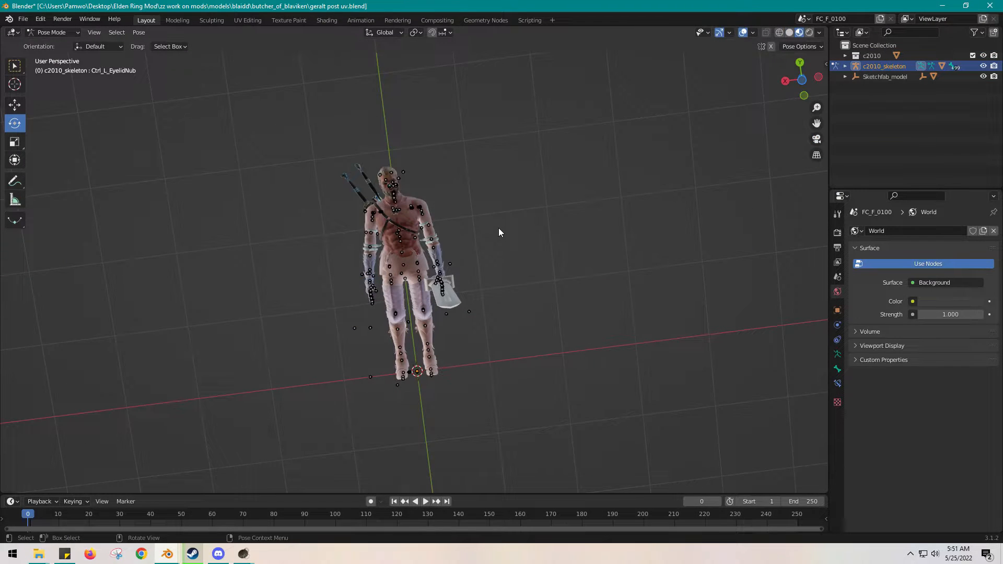
{"action": "key", "text": "ctrl+v"}
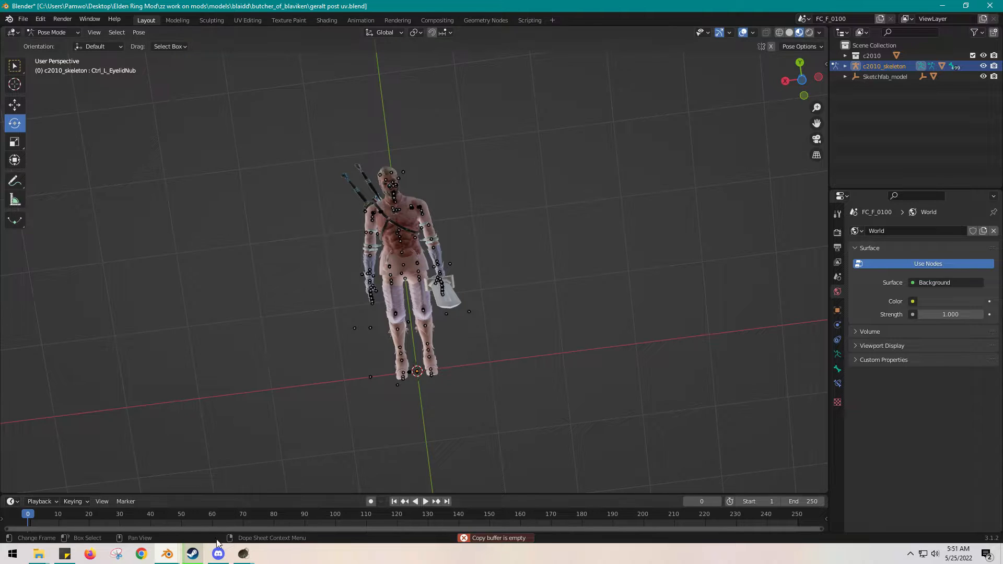
Switch to ER_Base_Male(1).blend and copy the skeleton and body as data-blocks from the outliner
{"action": "left_click", "coordinate": [167, 555]}
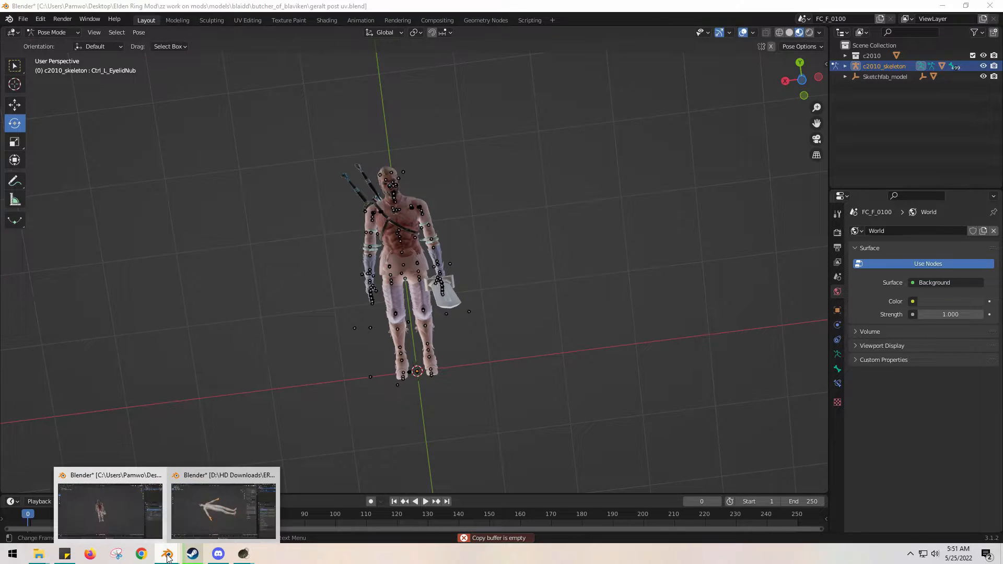
{"action": "left_click", "coordinate": [217, 517]}
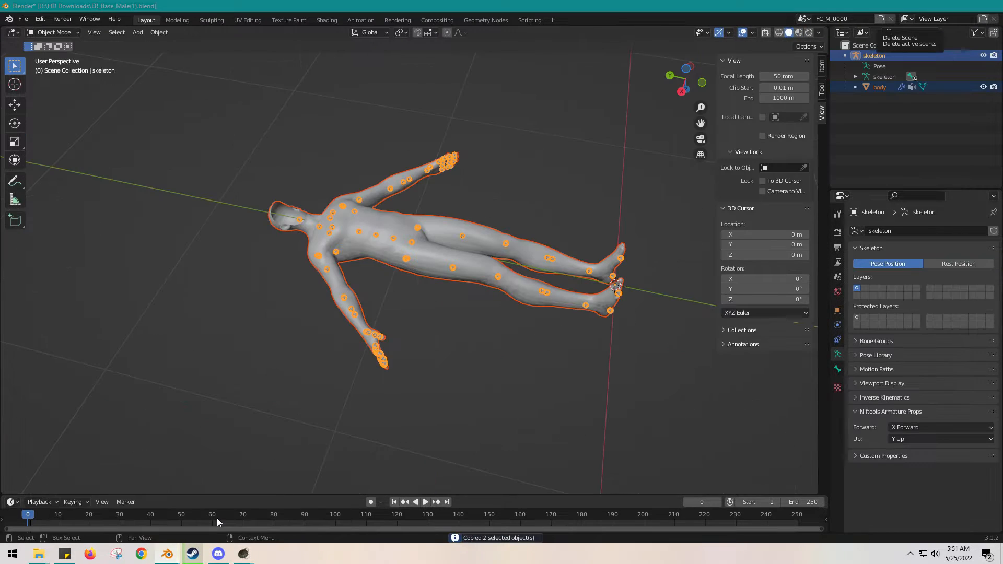
{"action": "left_click", "coordinate": [883, 86]}
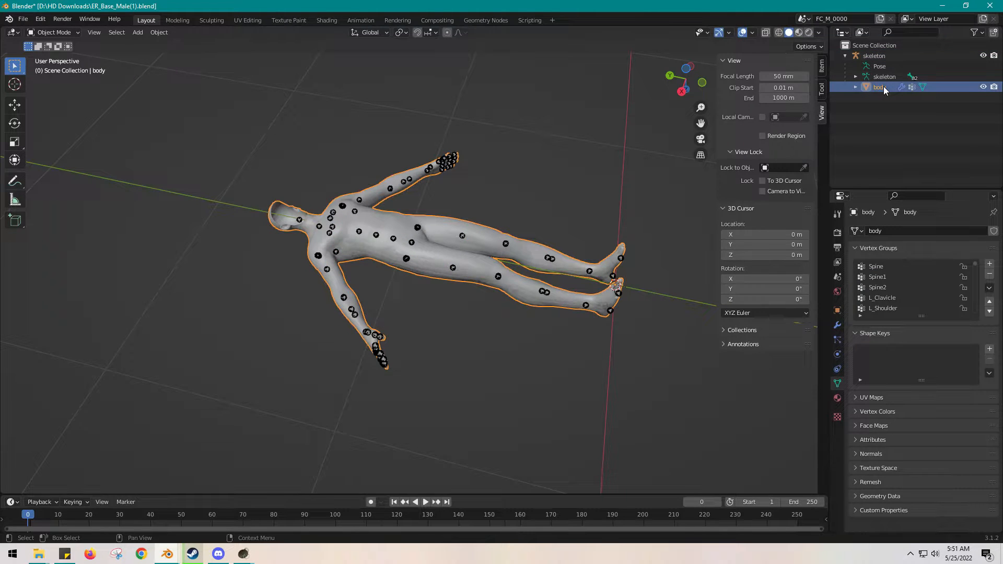
{"action": "right_click", "coordinate": [883, 86]}
{"action": "left_click", "coordinate": [885, 56]}
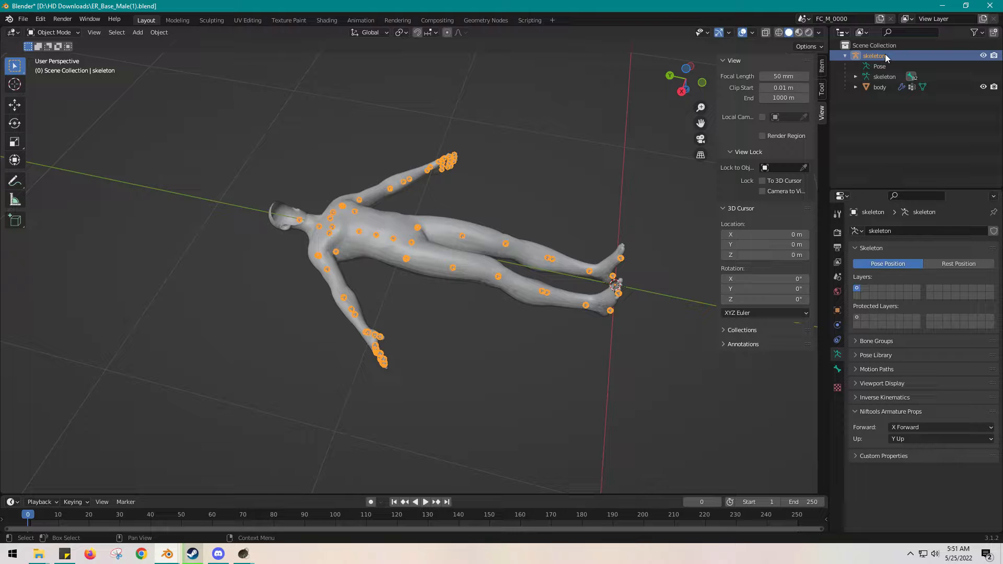
{"action": "left_click", "coordinate": [882, 87], "text": "shift"}
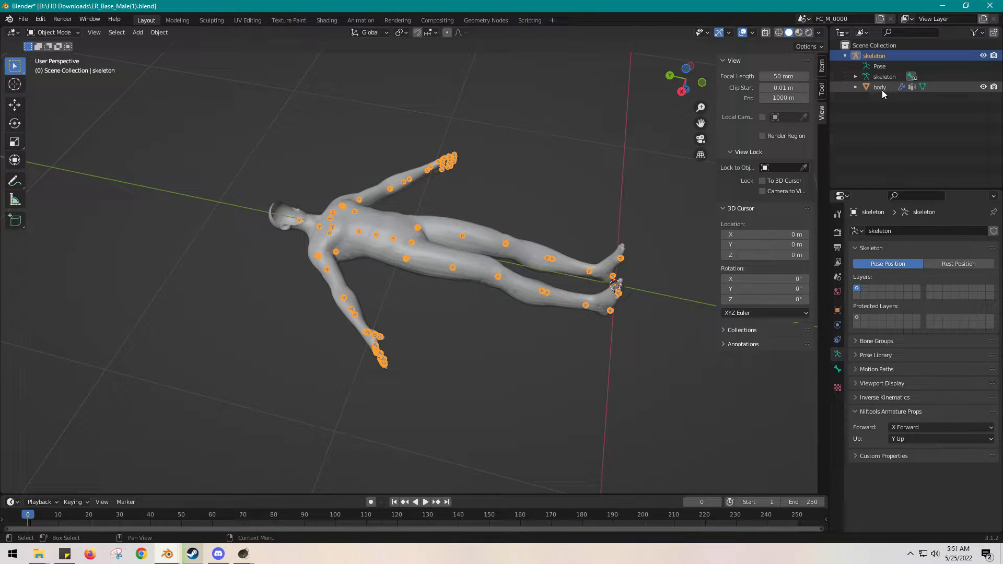
{"action": "right_click", "coordinate": [940, 89]}
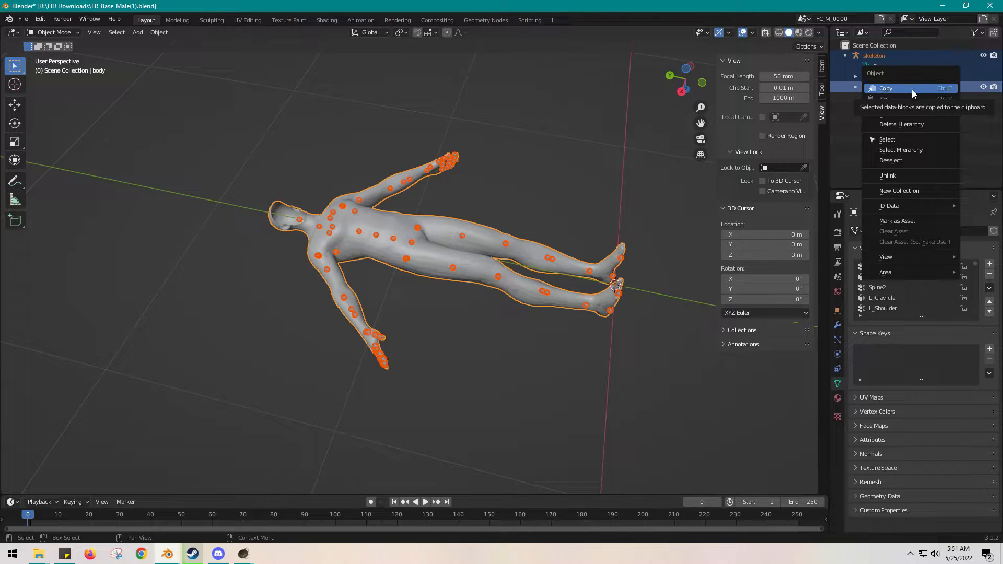
{"action": "left_click", "coordinate": [976, 119]}
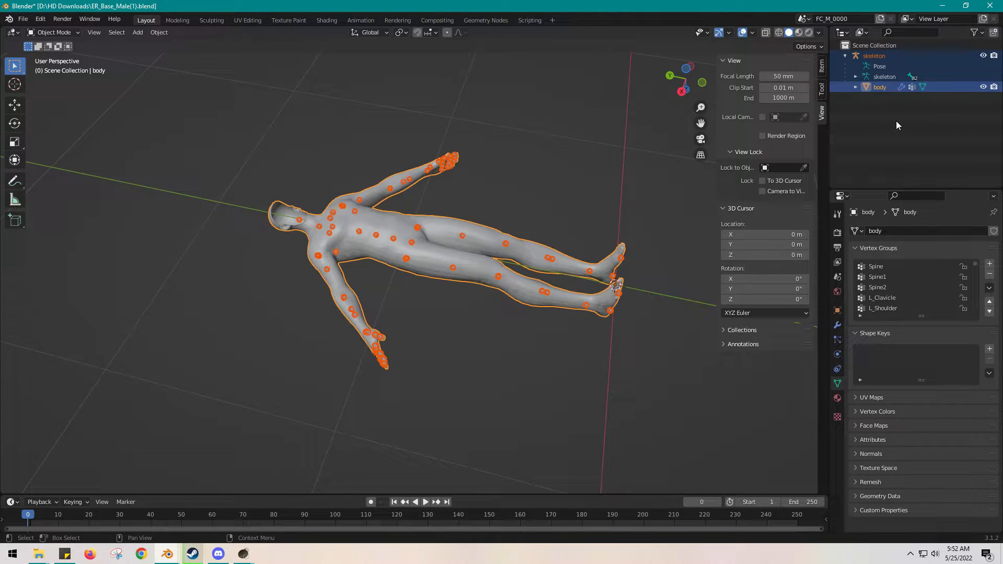
{"action": "right_click", "coordinate": [891, 89]}
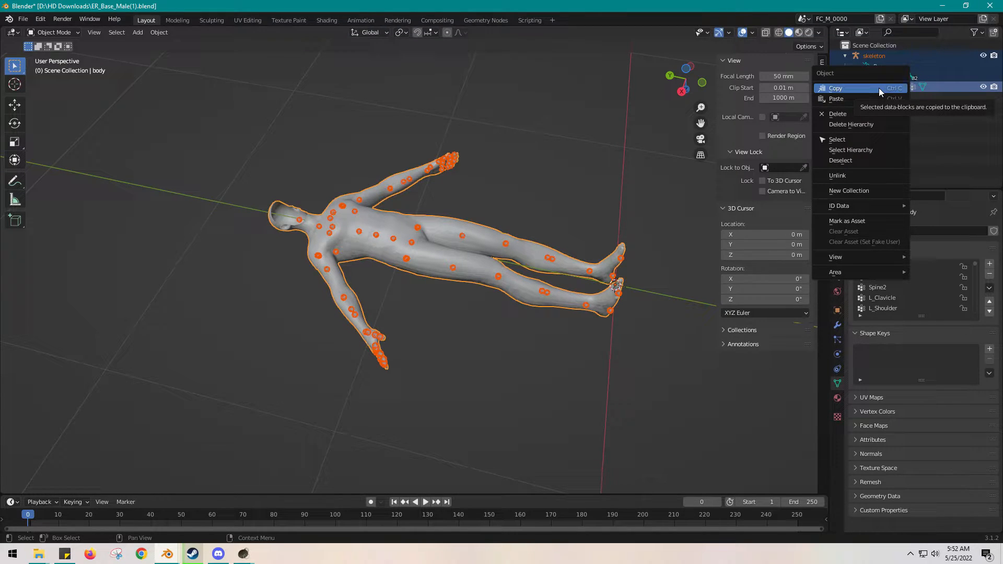
{"action": "left_click", "coordinate": [879, 88]}
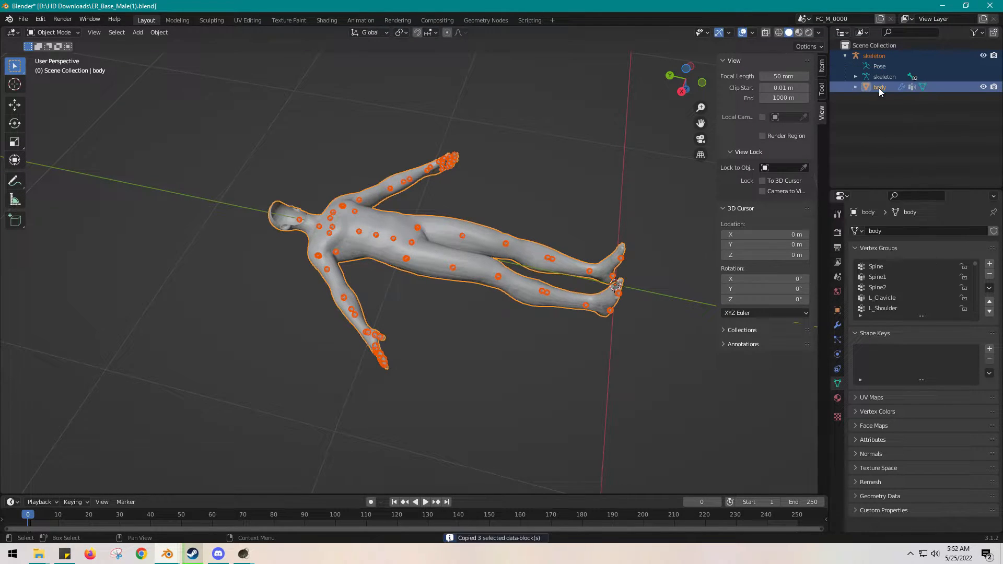
Arrange the two Blender files side by side and return to the geralt post uv.blend window
{"action": "double_click", "coordinate": [858, 8]}
{"action": "left_click_drag", "start_coordinate": [1002, 22], "coordinate": [1002, 21]}
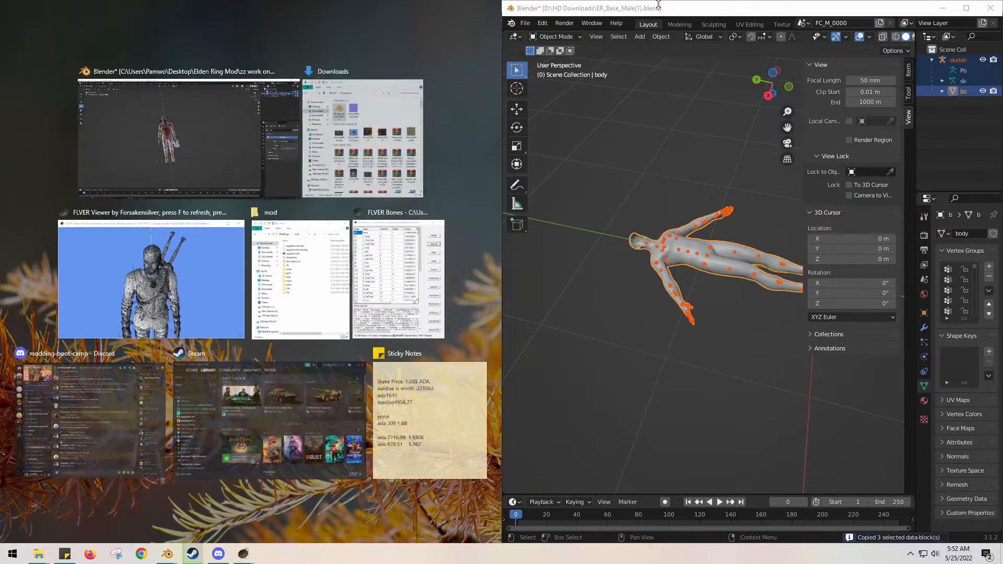
{"action": "left_click", "coordinate": [601, 348]}
{"action": "left_click", "coordinate": [601, 349]}
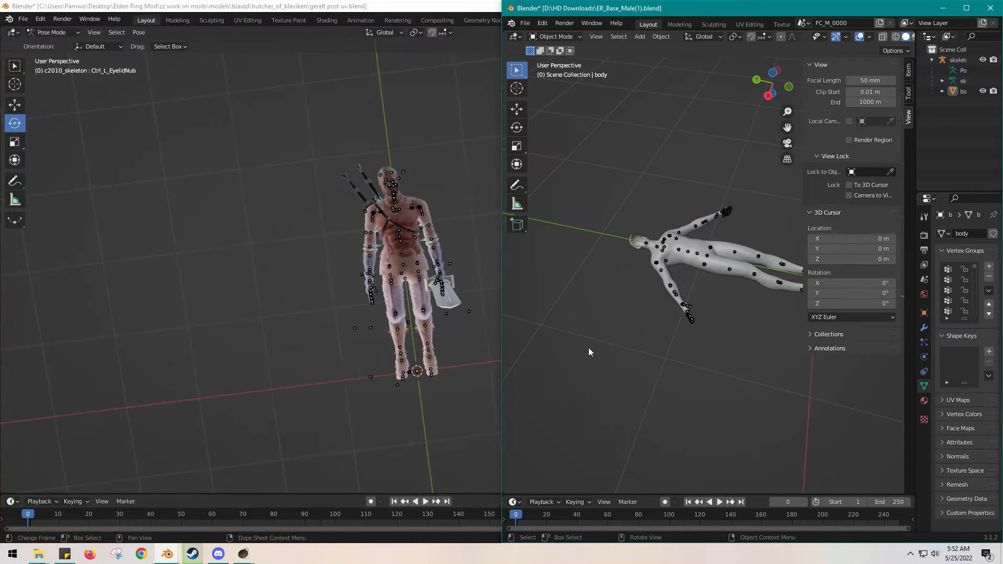
{"action": "left_click", "coordinate": [220, 243]}
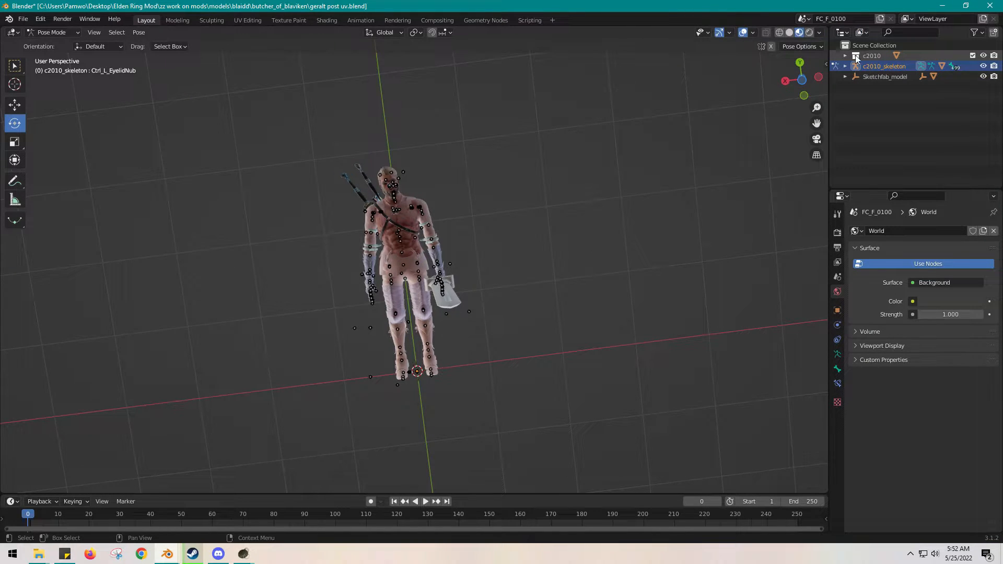
Add a new collection to the Scene Collection and move it above the c2010 collection
{"action": "left_click", "coordinate": [889, 46]}
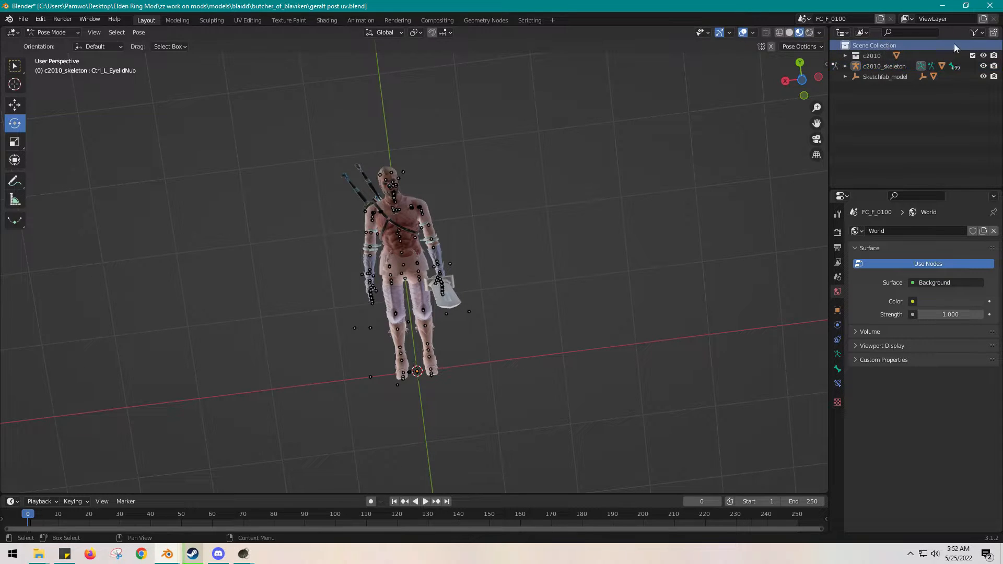
{"action": "left_click", "coordinate": [994, 34]}
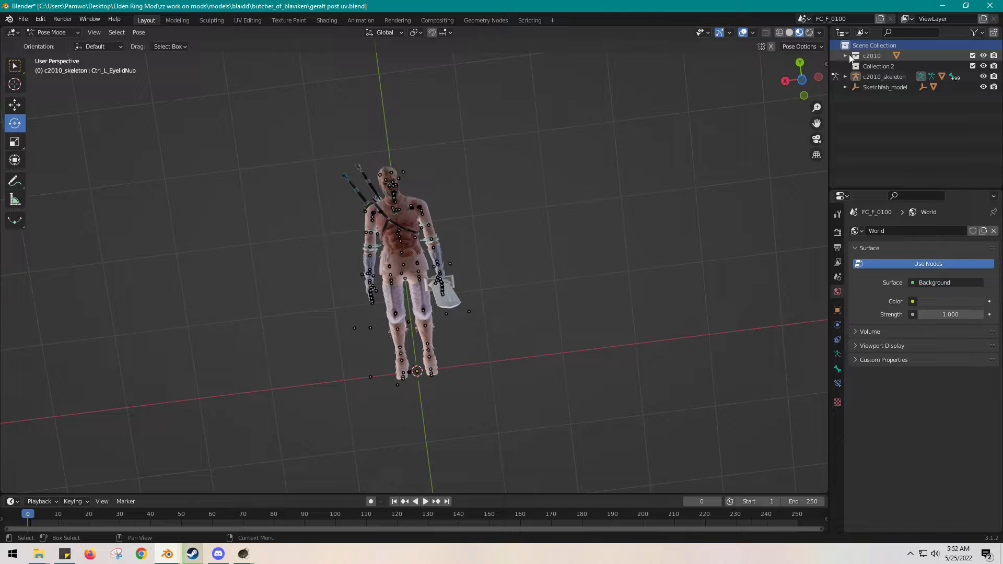
{"action": "left_click", "coordinate": [846, 56]}
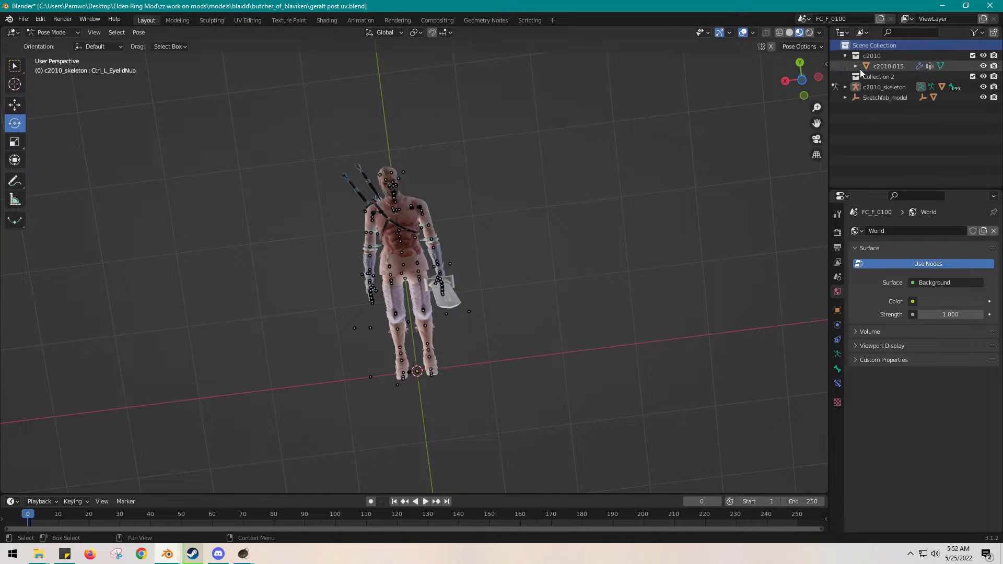
{"action": "left_click", "coordinate": [891, 66]}
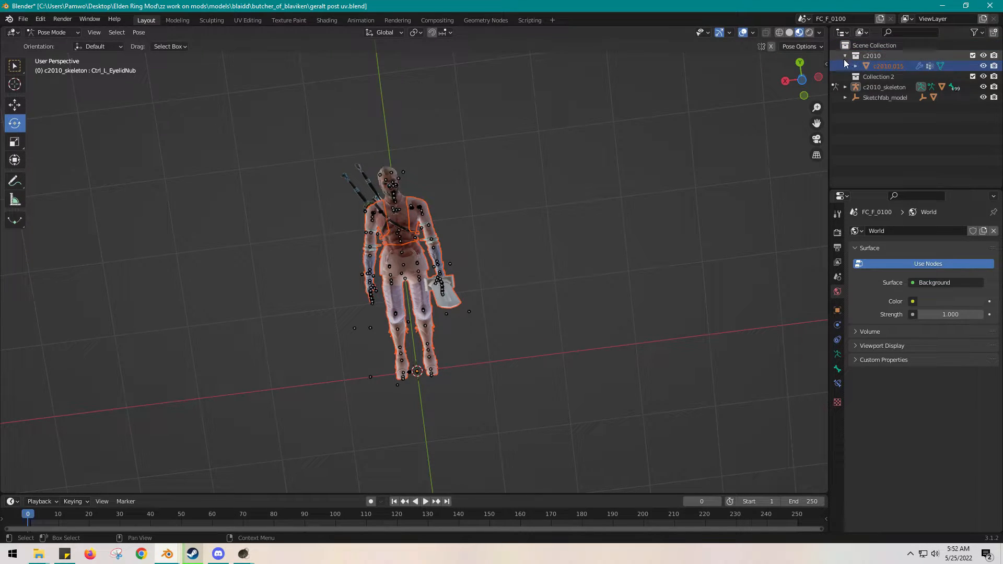
{"action": "left_click", "coordinate": [845, 56]}
{"action": "left_click", "coordinate": [873, 66]}
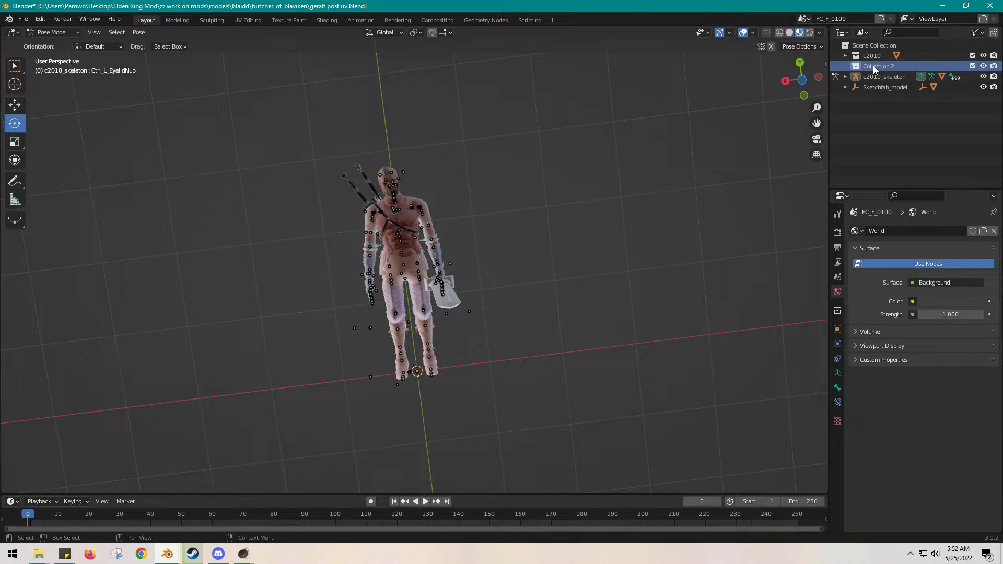
{"action": "left_click_drag", "start_coordinate": [874, 66], "coordinate": [865, 55]}
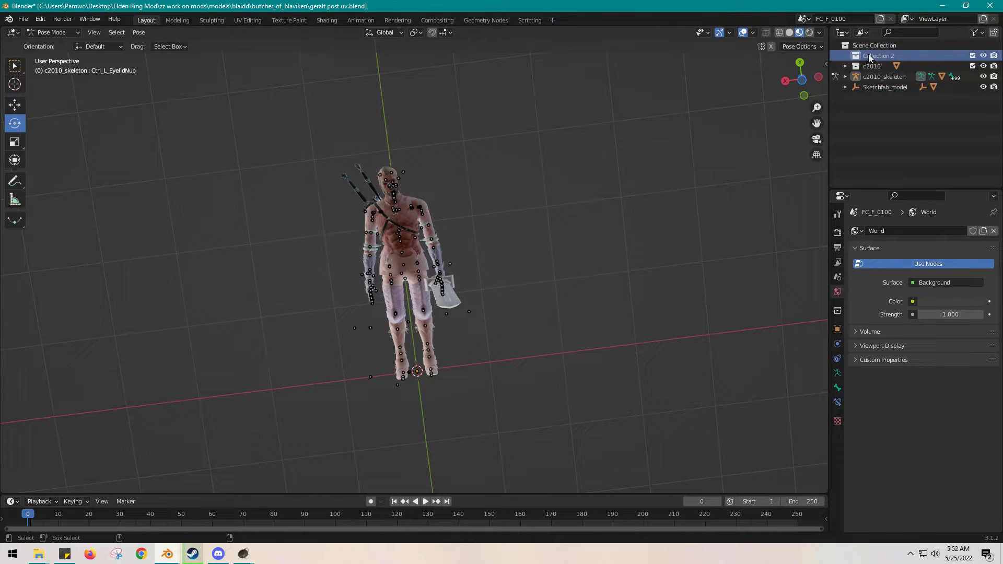
Paste the copied data-blocks into the new collection and select the smd_bone_vis.001 sphere
{"action": "key", "text": "ctrl+v"}
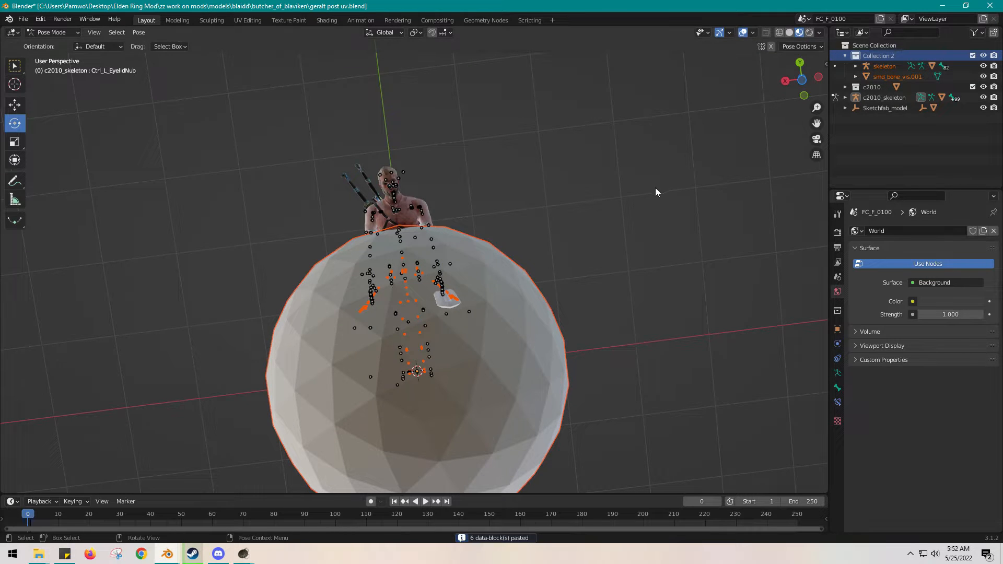
{"action": "middle_click_drag", "start_coordinate": [604, 226], "coordinate": [619, 255]}
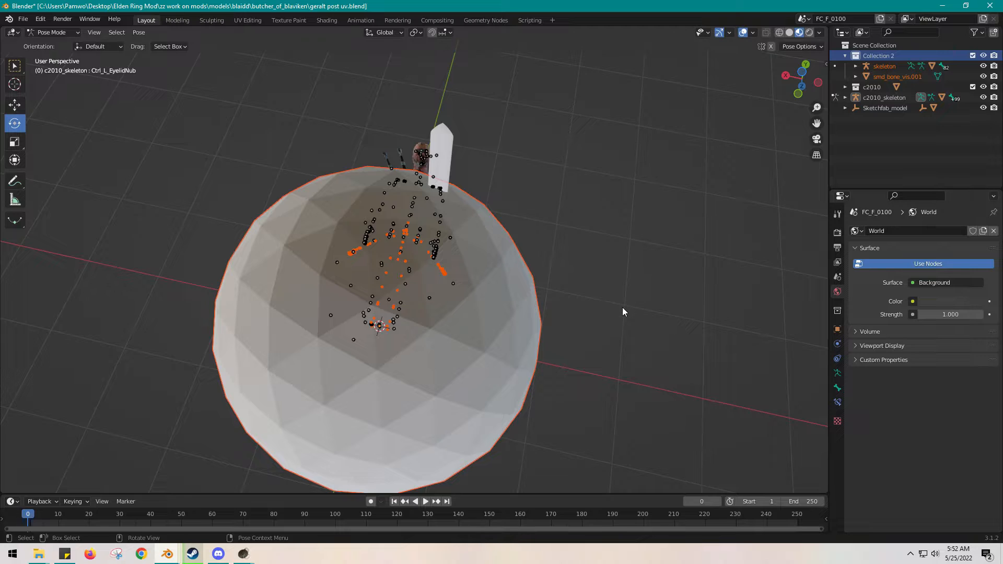
{"action": "left_click", "coordinate": [887, 76]}
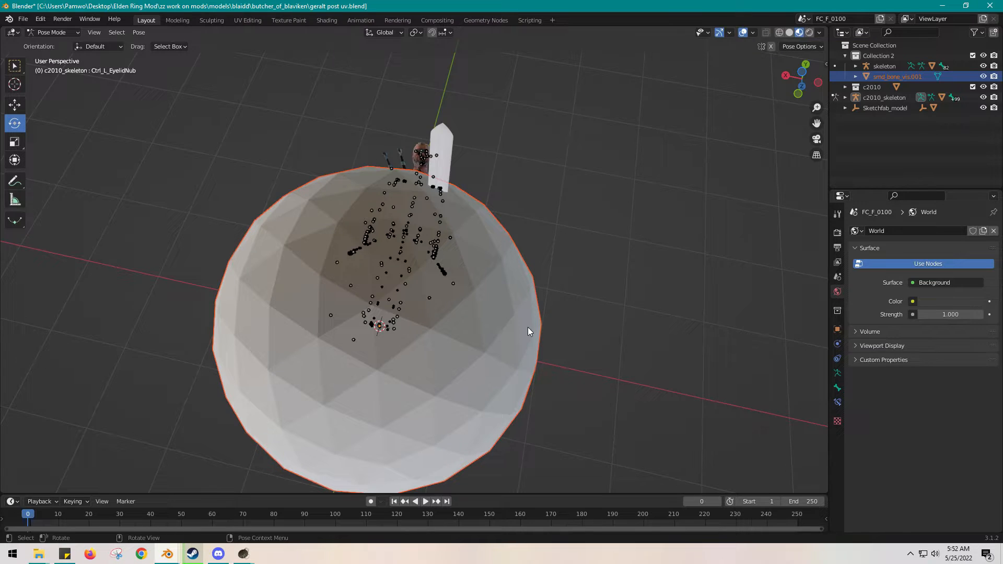
{"action": "middle_click_drag", "start_coordinate": [601, 283], "coordinate": [516, 334]}
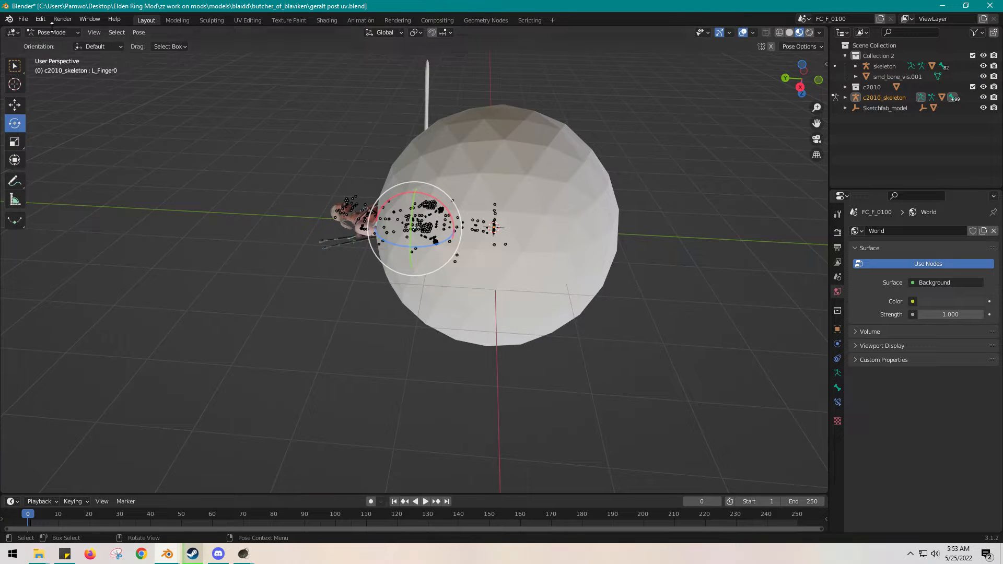
Return to Object Mode and delete the large smd_bone_vis.001 sphere that covers the model
{"action": "left_click", "coordinate": [52, 33]}
{"action": "left_click", "coordinate": [54, 44]}
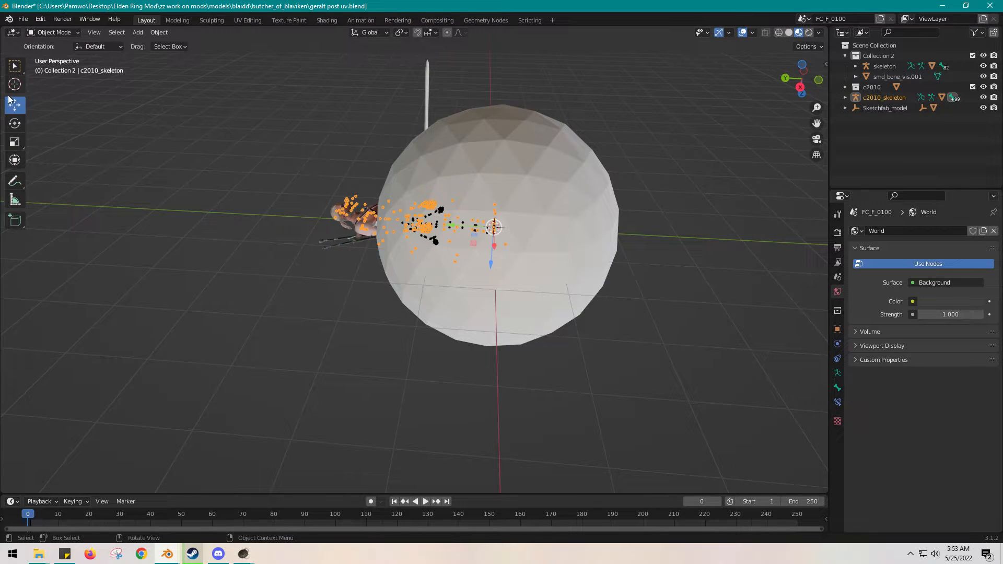
{"action": "middle_click_drag", "start_coordinate": [134, 237], "coordinate": [428, 278]}
{"action": "left_click", "coordinate": [587, 274]}
{"action": "key", "text": "Delete"}
{"action": "scroll", "coordinate": [527, 311], "scroll_direction": "up", "scroll_amount": 3}
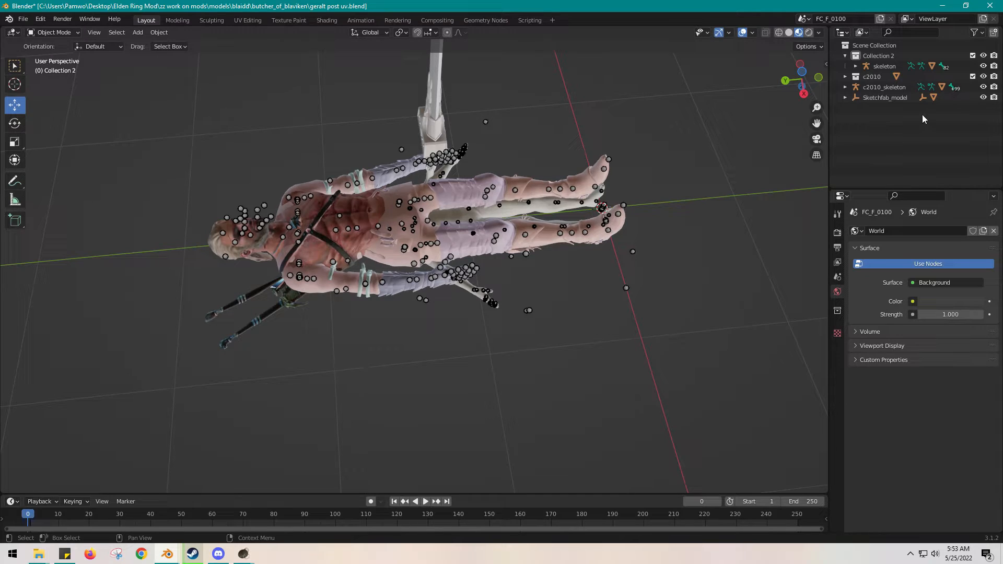
Hide the Sketchfab_model, c2010_skeleton and c2010 entries in the viewport
{"action": "left_click", "coordinate": [983, 98]}
{"action": "left_click", "coordinate": [983, 87]}
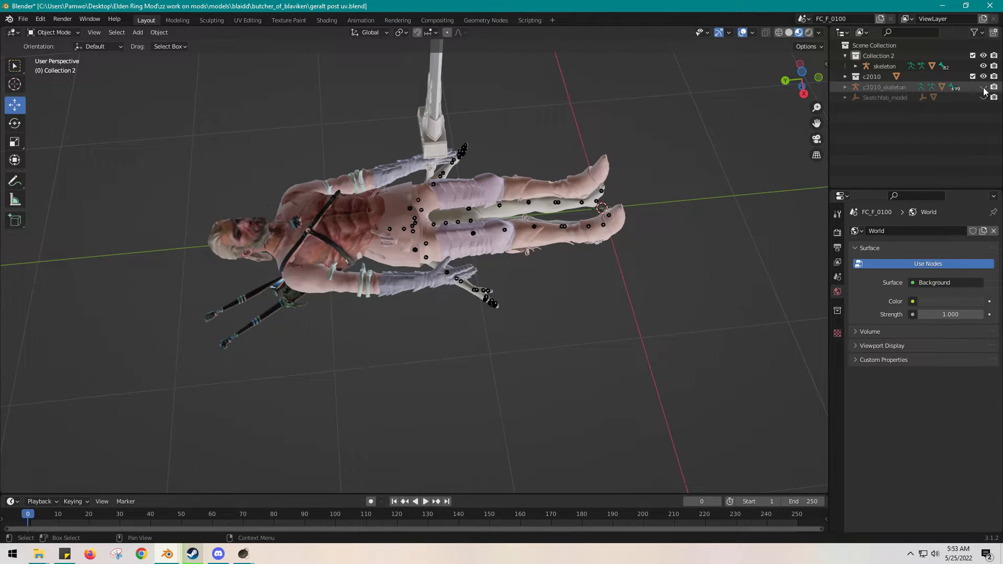
{"action": "left_click", "coordinate": [984, 76]}
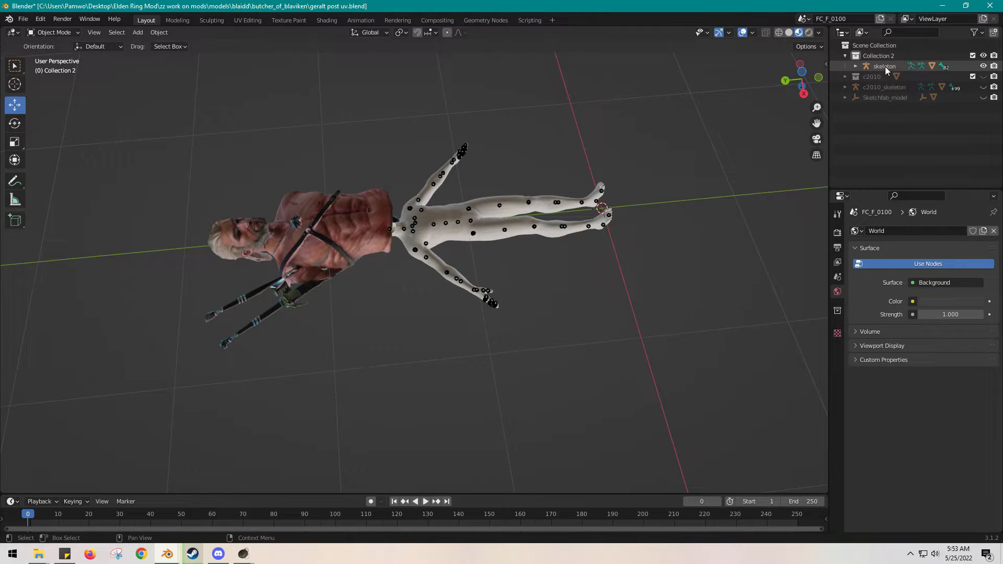
Select the imported body mesh together with its skeleton and scale both up uniformly by about 1.593 to match Geralt's torso
{"action": "left_click", "coordinate": [575, 227]}
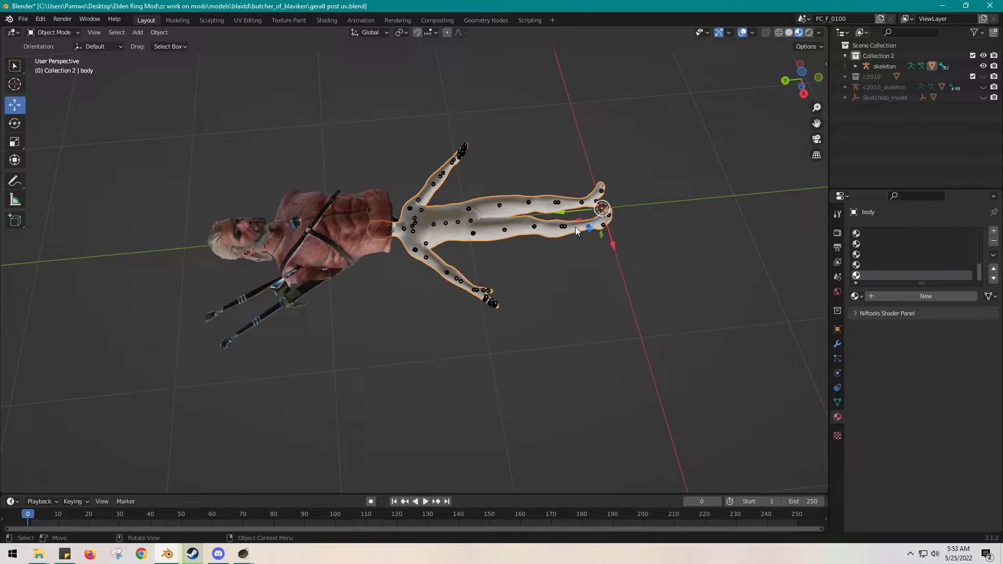
{"action": "left_click", "coordinate": [856, 66]}
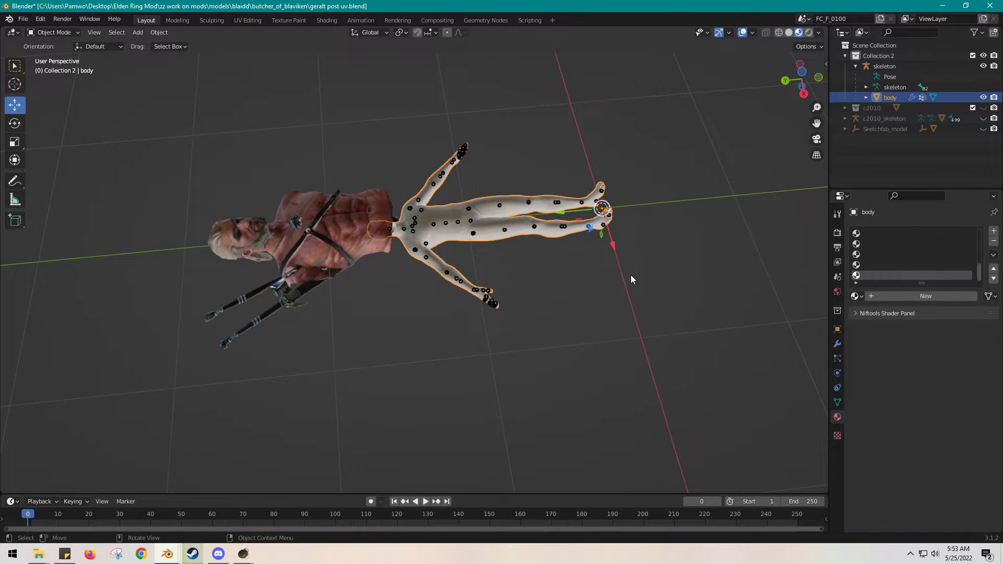
{"action": "scroll", "coordinate": [630, 275], "scroll_direction": "up", "scroll_amount": 2}
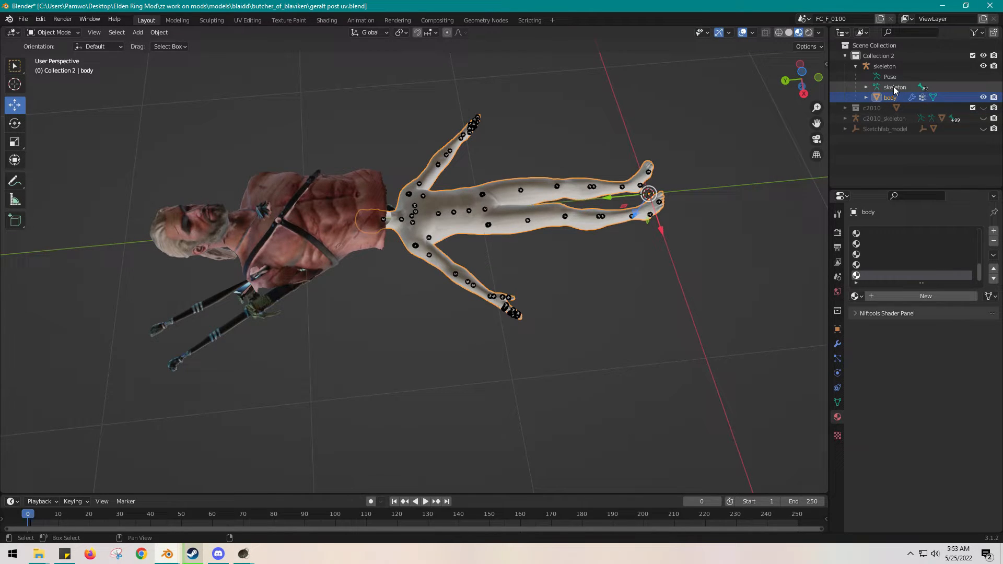
{"action": "left_click", "coordinate": [585, 284]}
{"action": "left_click", "coordinate": [476, 188]}
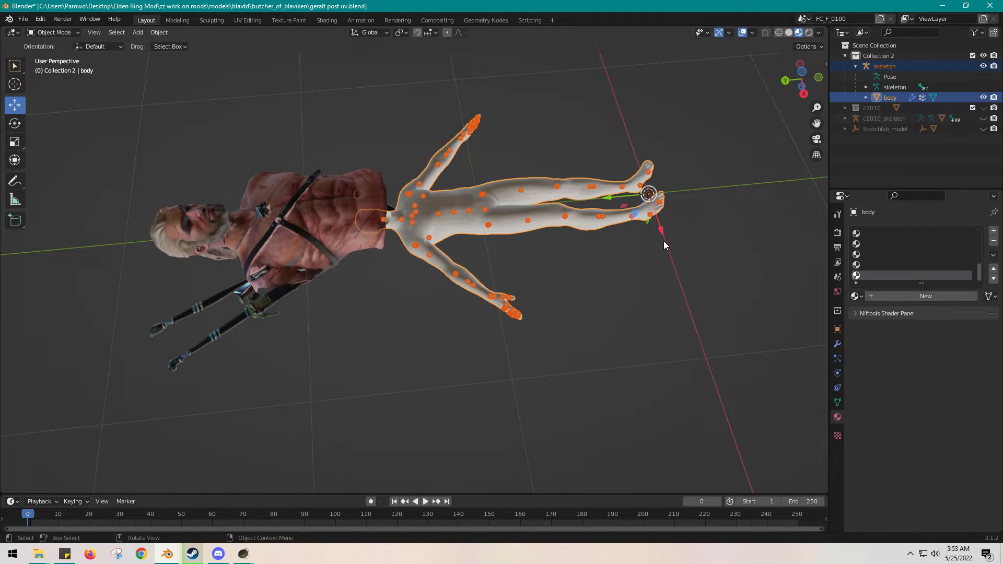
{"action": "middle_click_drag", "start_coordinate": [704, 249], "coordinate": [676, 256]}
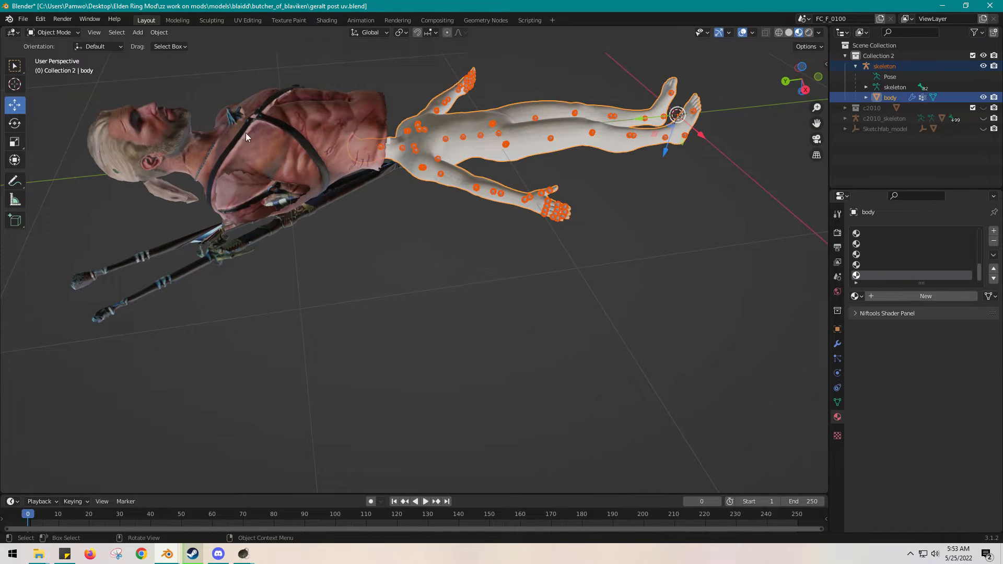
{"action": "left_click", "coordinate": [14, 142]}
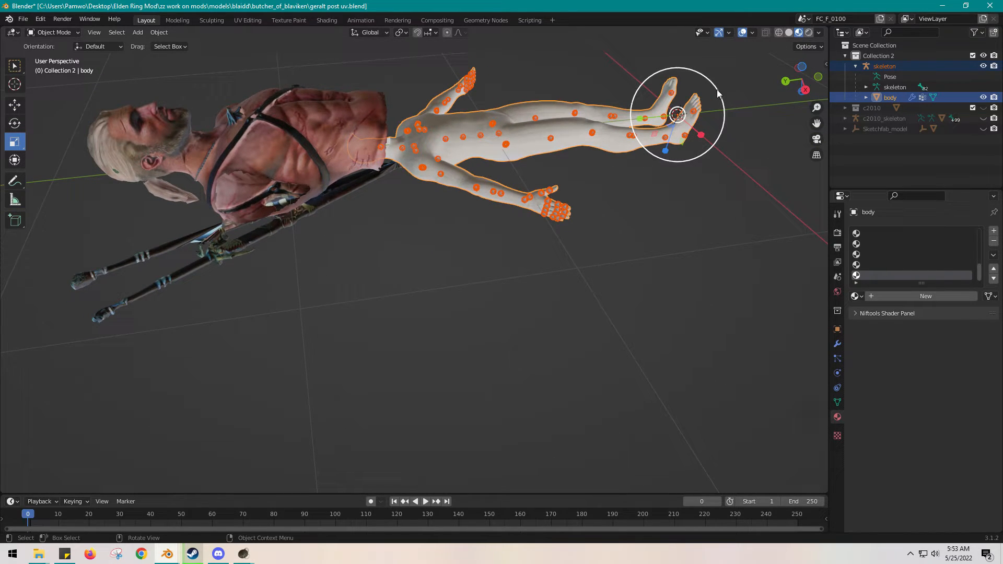
{"action": "left_click_drag", "start_coordinate": [717, 89], "coordinate": [752, 95]}
Fine-tune the fit of the skeleton and body with a further uniform scale of about 1.003
{"action": "middle_click_drag", "start_coordinate": [555, 193], "coordinate": [477, 218]}
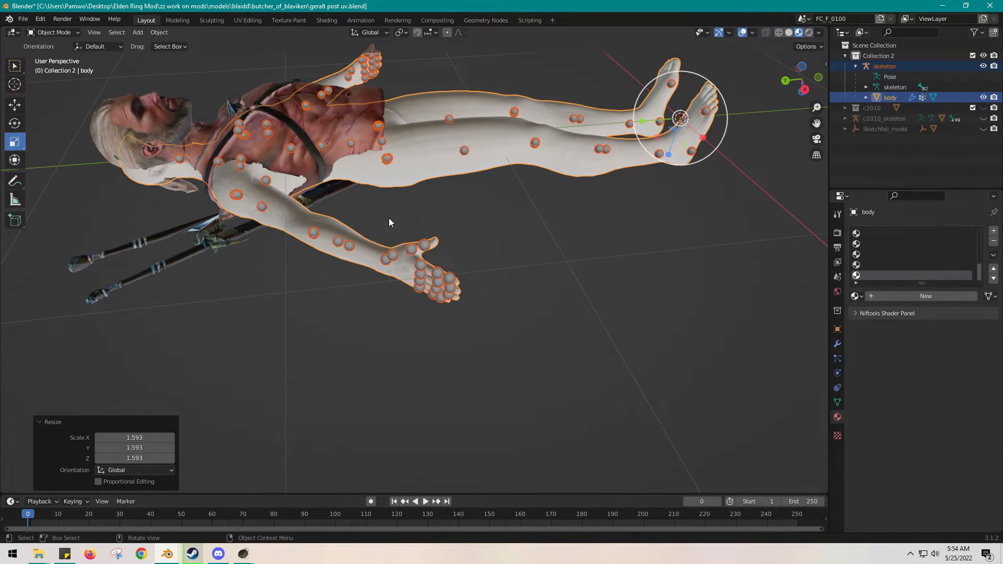
{"action": "middle_click_drag", "start_coordinate": [394, 211], "coordinate": [418, 198]}
{"action": "key", "text": "s"}
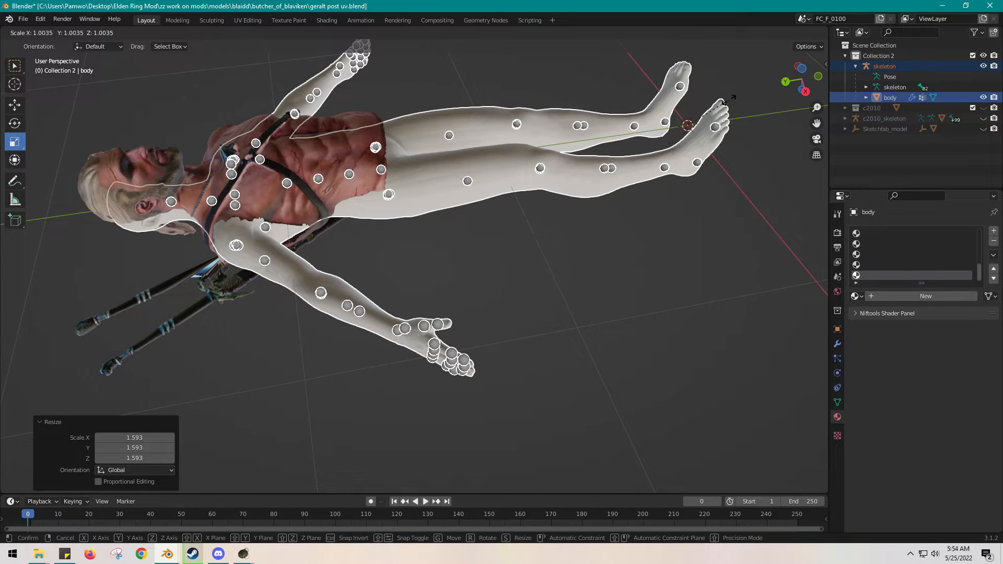
{"action": "left_click", "coordinate": [729, 98]}
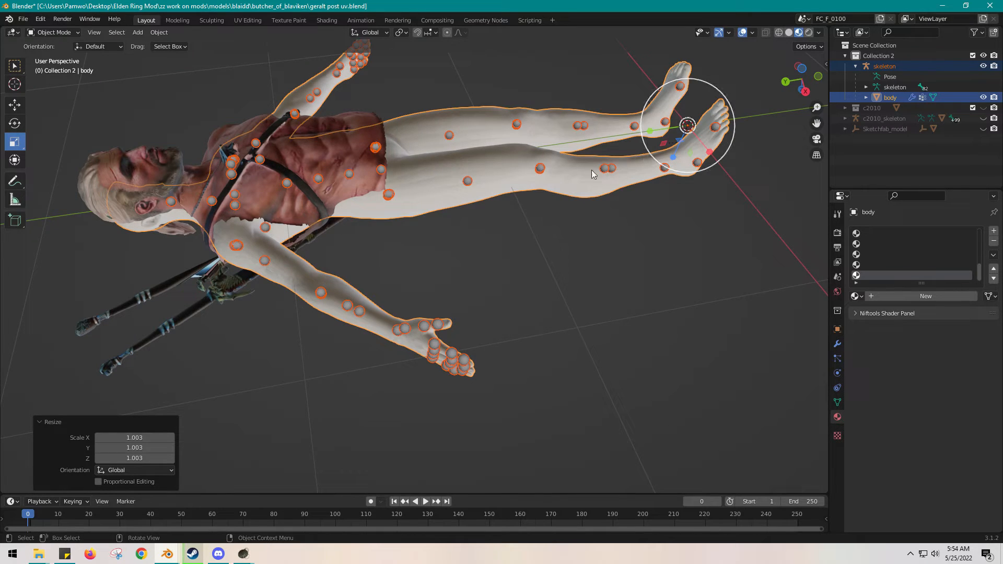
{"action": "left_click", "coordinate": [14, 105]}
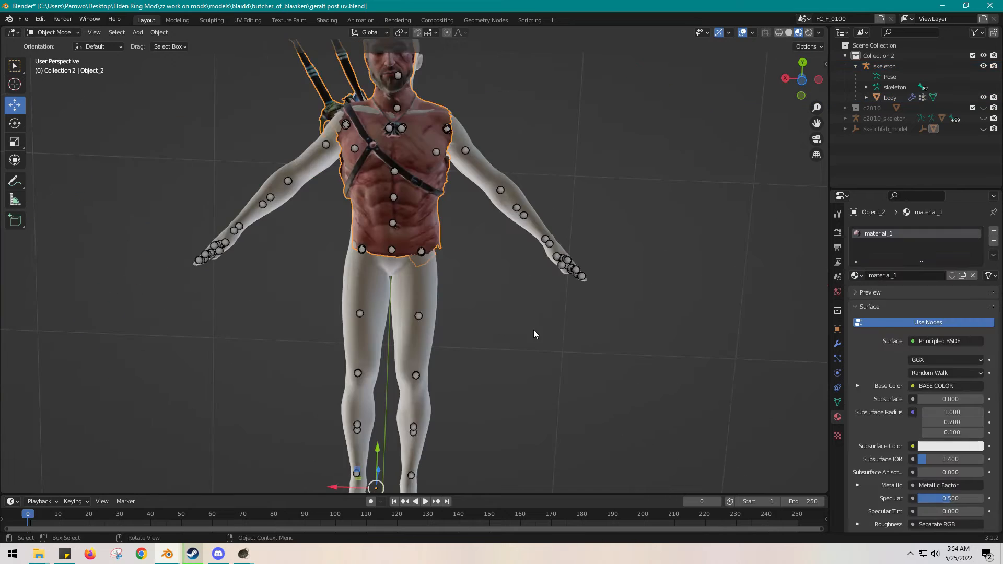
Change the Armature modifier's object on Geralt's torso mesh, Object_2, to skeleton
{"action": "left_click", "coordinate": [478, 291]}
{"action": "left_click", "coordinate": [421, 224]}
{"action": "middle_click_drag", "start_coordinate": [426, 226], "coordinate": [603, 340]}
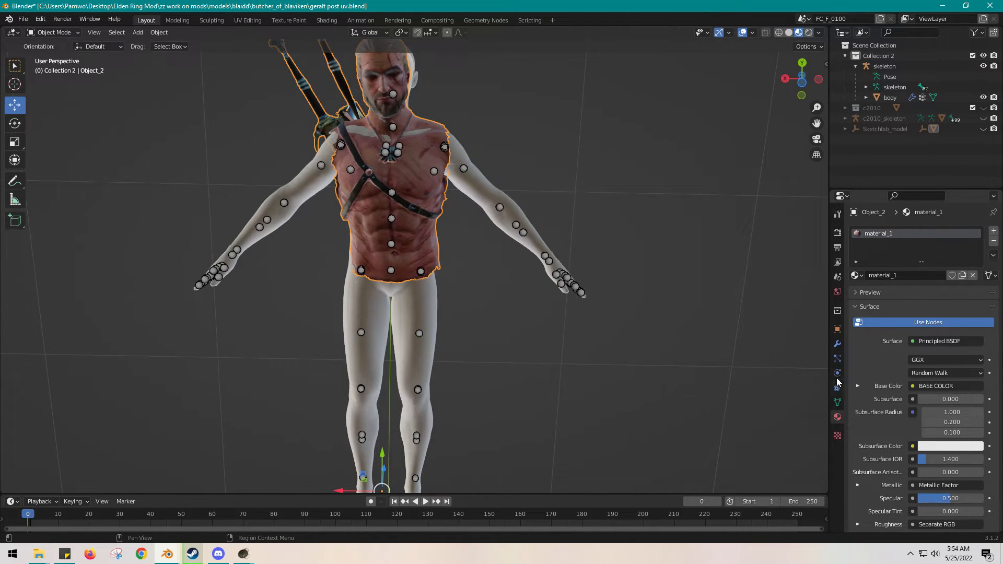
{"action": "left_click", "coordinate": [837, 345]}
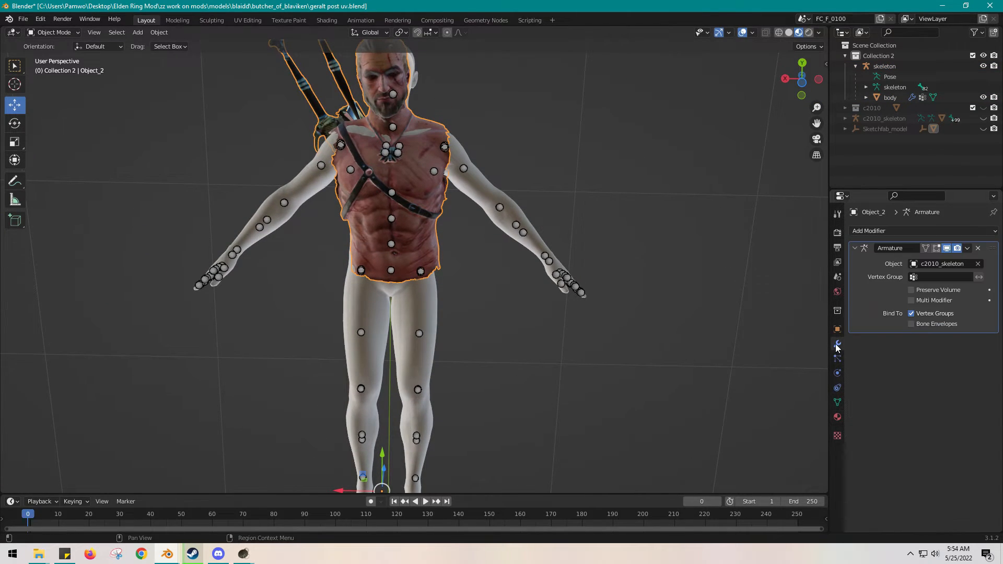
{"action": "left_click", "coordinate": [951, 264]}
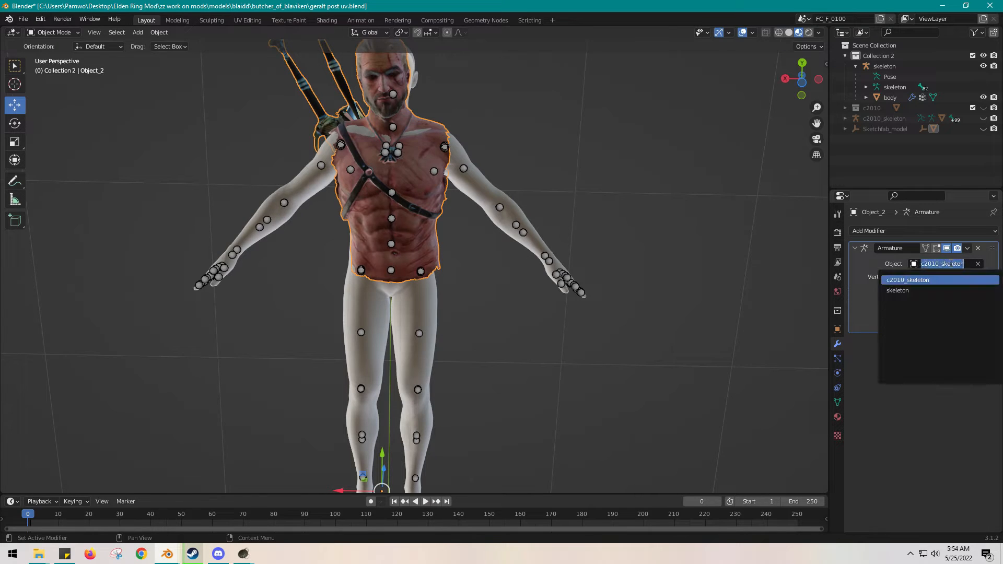
{"action": "left_click", "coordinate": [912, 290]}
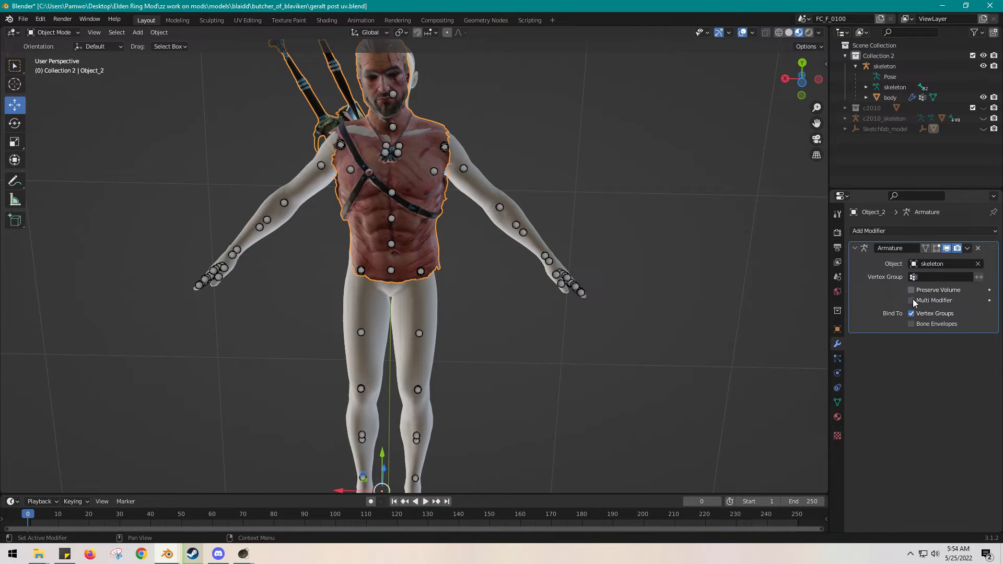
Delete the white Elden Ring body mesh, keeping its skeleton and Geralt's torso
{"action": "left_click", "coordinate": [557, 167]}
{"action": "left_click", "coordinate": [491, 194]}
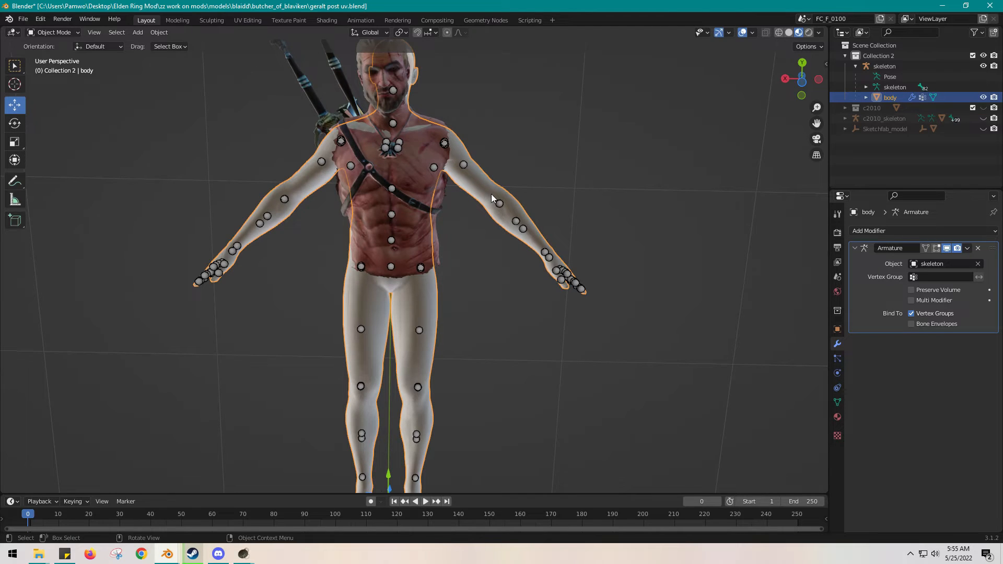
{"action": "key", "text": "Delete"}
{"action": "middle_click_drag", "start_coordinate": [547, 155], "coordinate": [514, 192]}
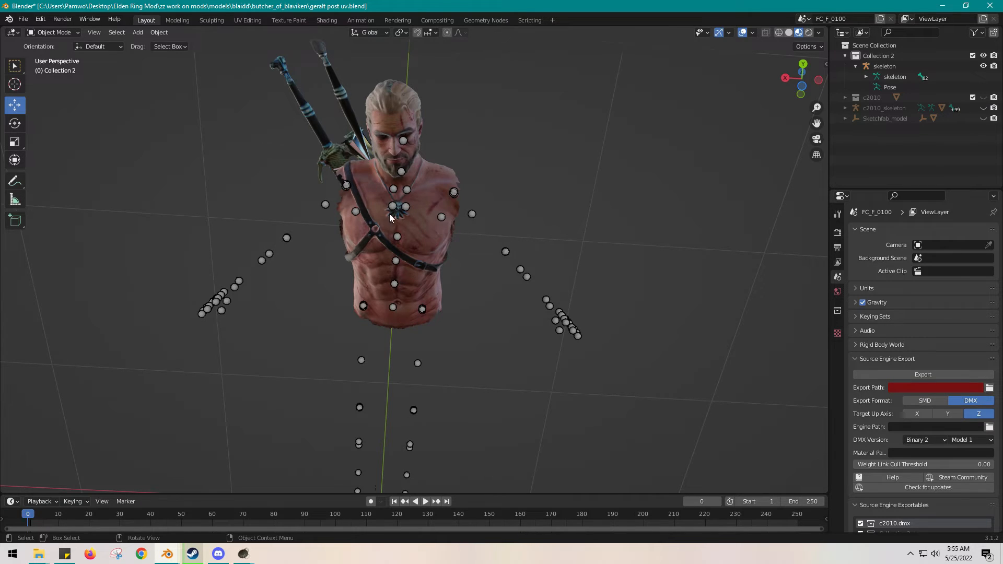
Select the imported skeleton armature, put it in Pose Mode and deselect its bones
{"action": "left_click", "coordinate": [454, 193]}
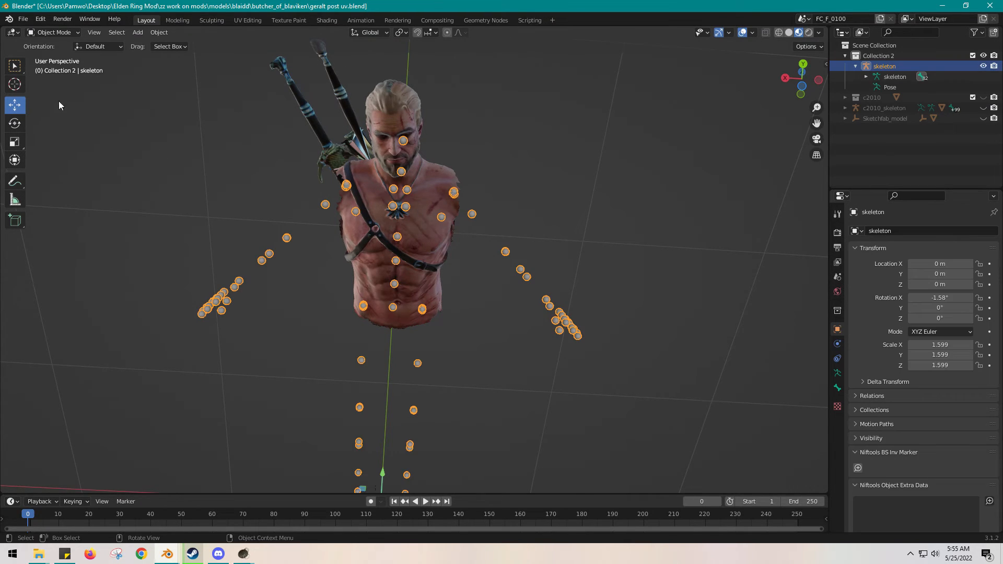
{"action": "left_click", "coordinate": [53, 32]}
{"action": "left_click", "coordinate": [50, 68]}
{"action": "left_click", "coordinate": [482, 189]}
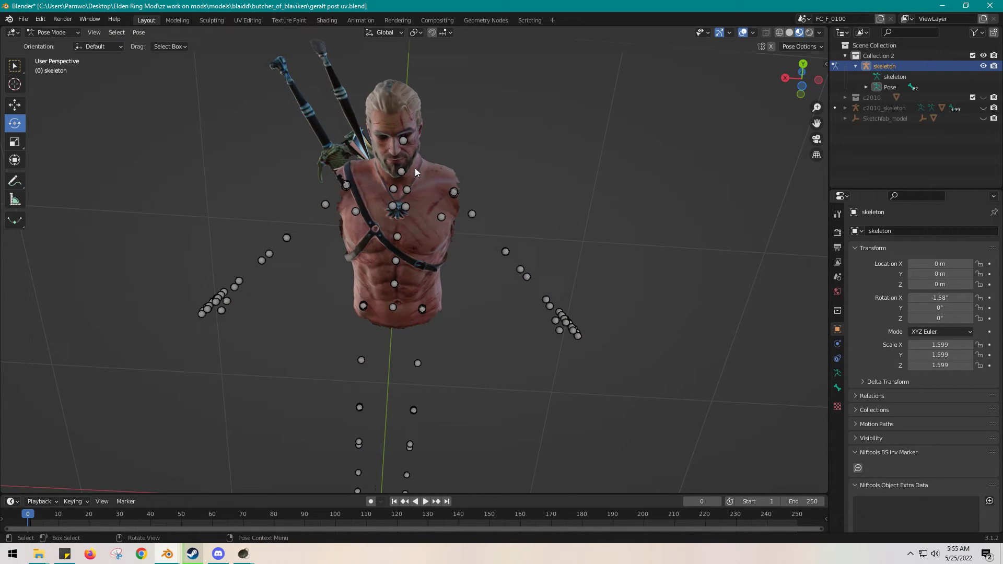
Test how the torso follows the skeleton by rotating the selected head, neck and upper spine bones about Y, and undo the rotation
{"action": "left_click_drag", "start_coordinate": [416, 178], "coordinate": [376, 133]}
{"action": "left_click_drag", "start_coordinate": [387, 183], "coordinate": [428, 183]}
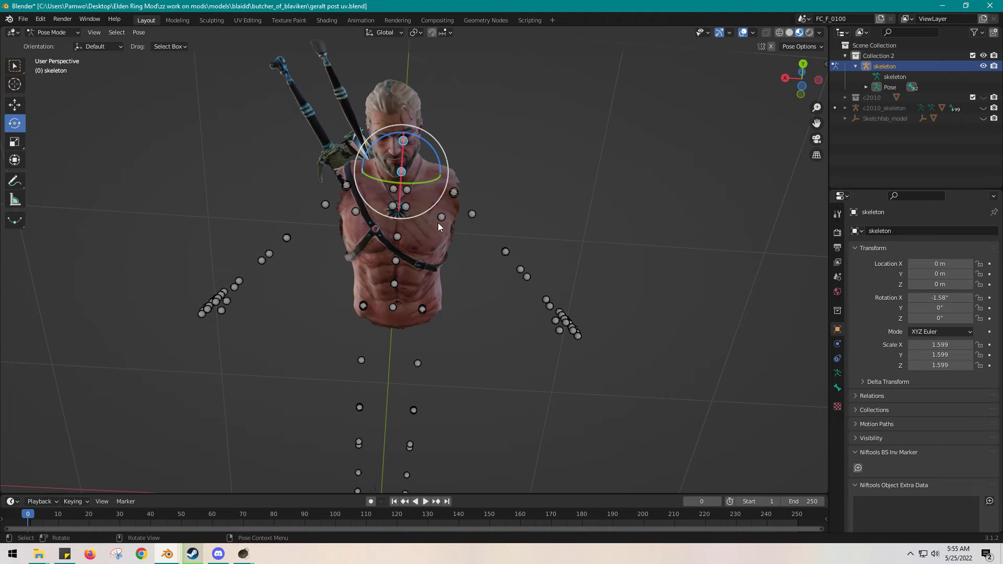
{"action": "key", "text": "ctrl+z"}
{"action": "key", "text": "ctrl+z"}
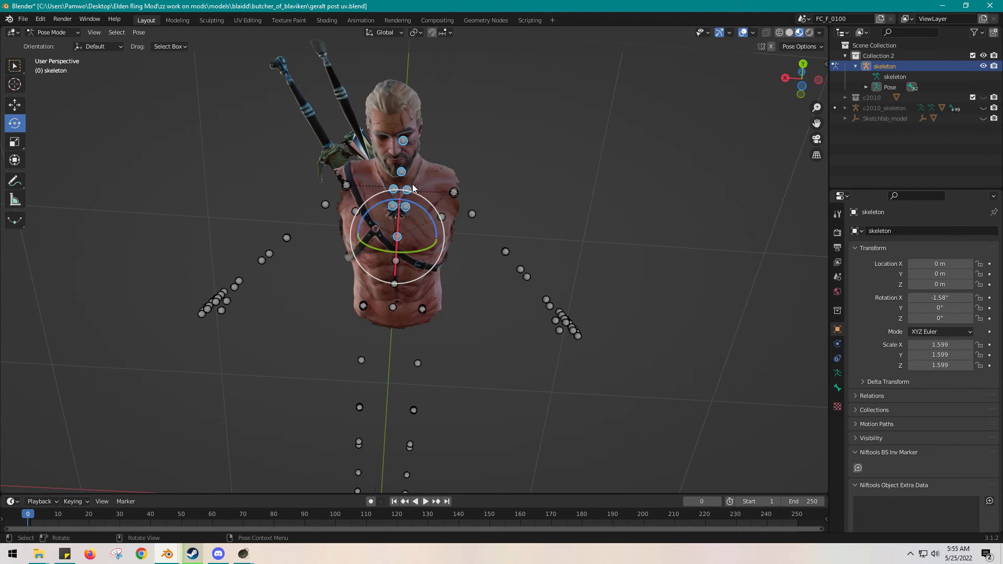
{"action": "left_click_drag", "start_coordinate": [416, 256], "coordinate": [415, 252]}
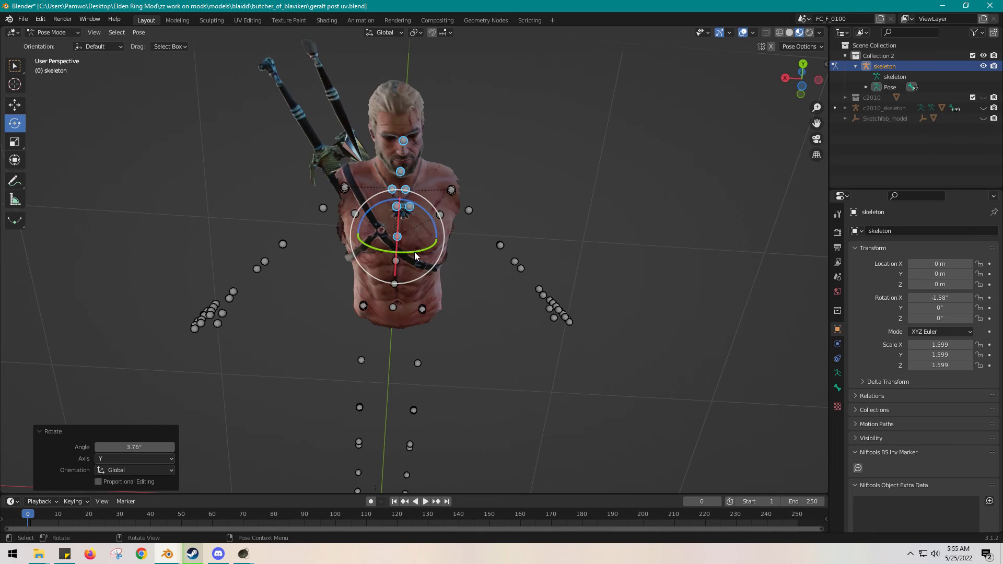
{"action": "key", "text": "ctrl+z"}
{"action": "left_click", "coordinate": [532, 144]}
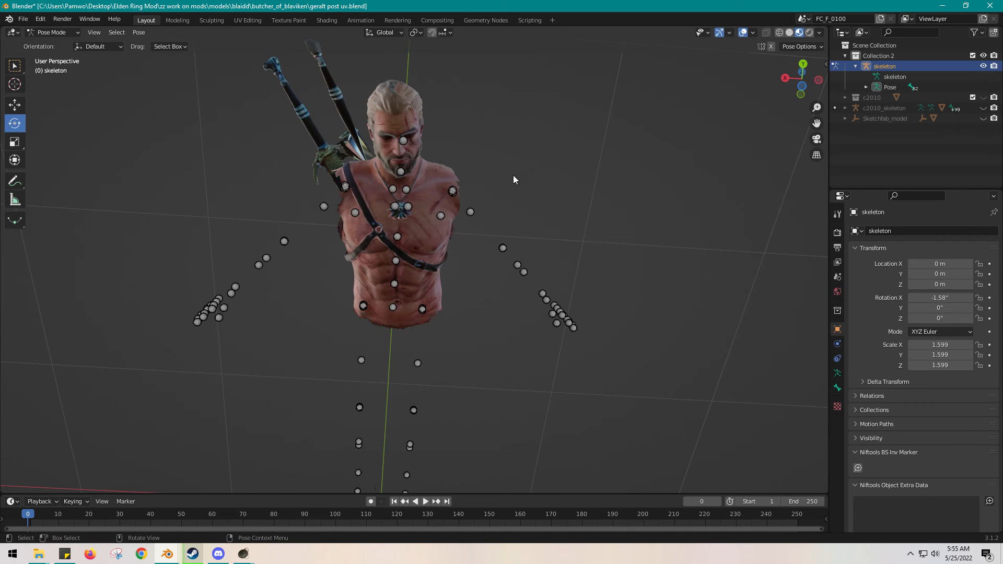
{"action": "middle_click_drag", "start_coordinate": [516, 177], "coordinate": [514, 161]}
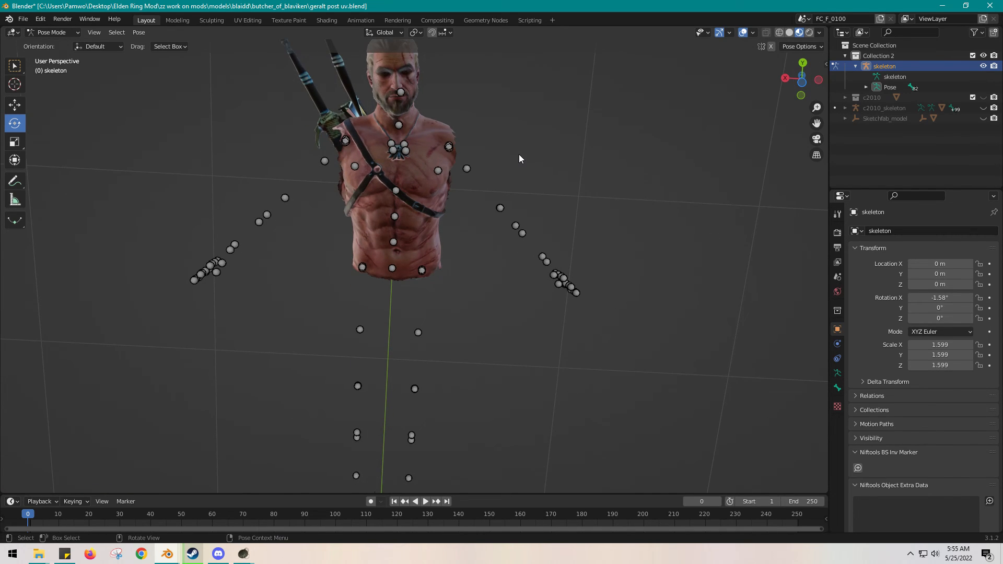
{"action": "scroll", "coordinate": [520, 156], "scroll_direction": "down", "scroll_amount": 1}
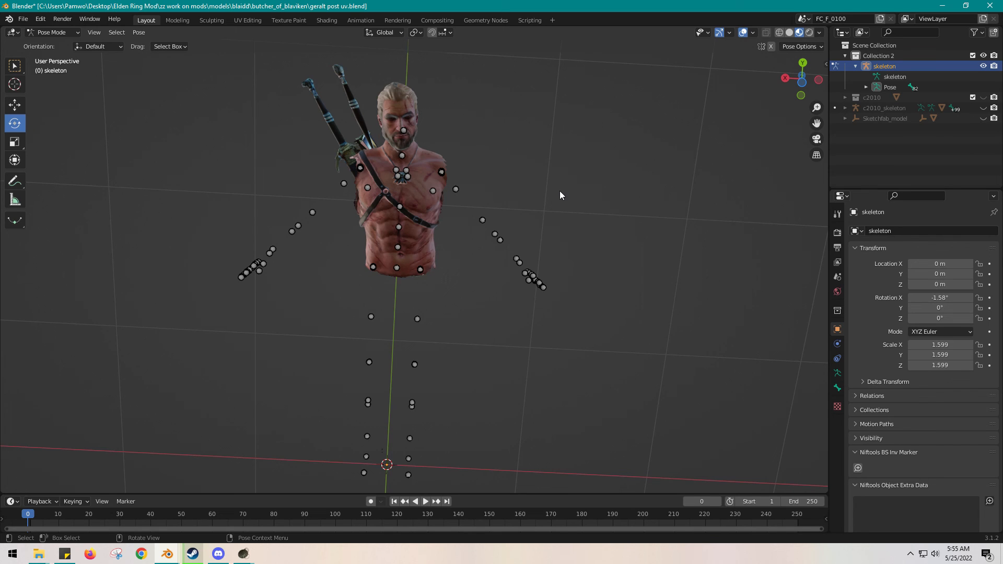